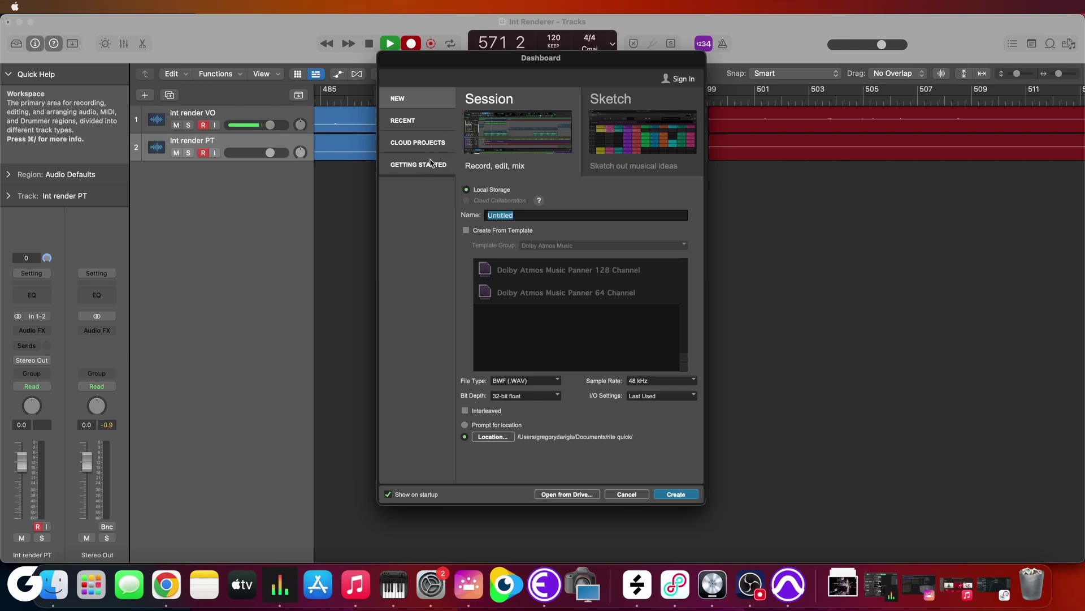
Open the Dolby Atmos demo session from the getting-started content and close its Dolby Atmos Renderer window.
{"action": "left_click", "coordinate": [427, 166]}
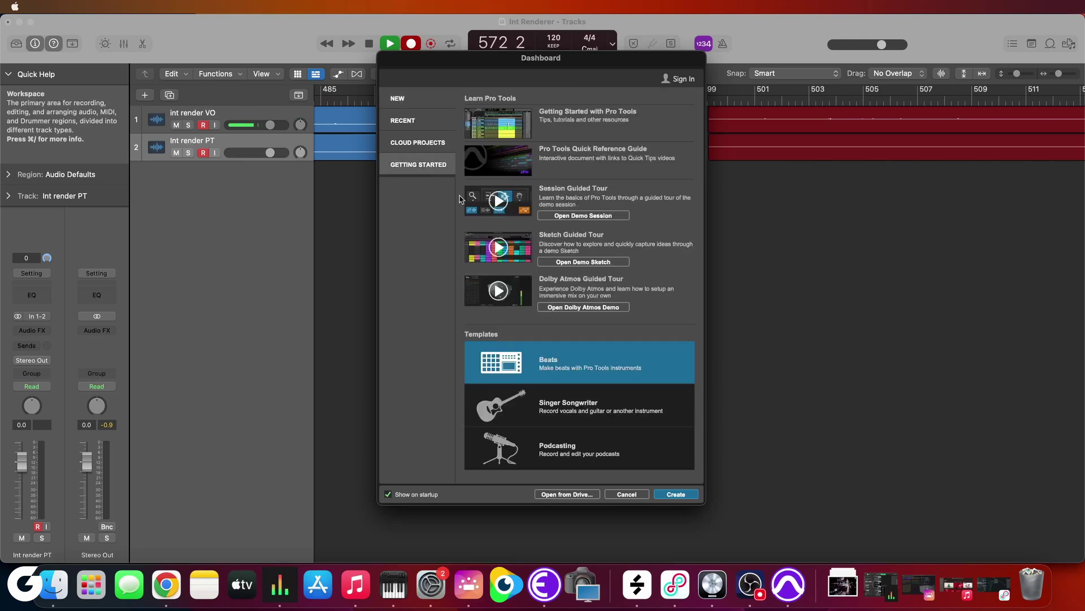
{"action": "left_click", "coordinate": [600, 312]}
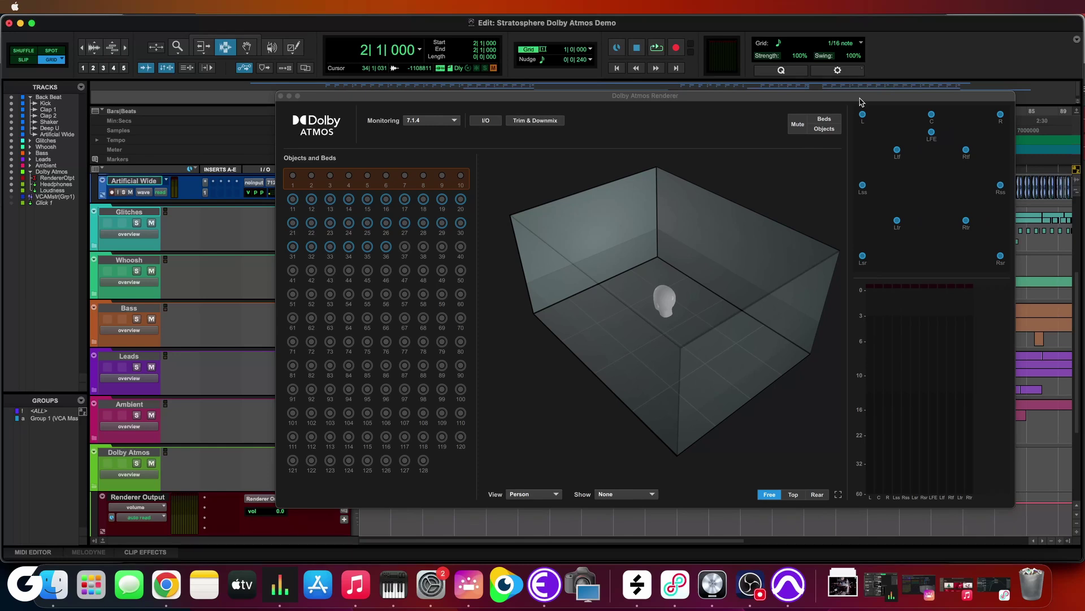
{"action": "key", "text": "super+w"}
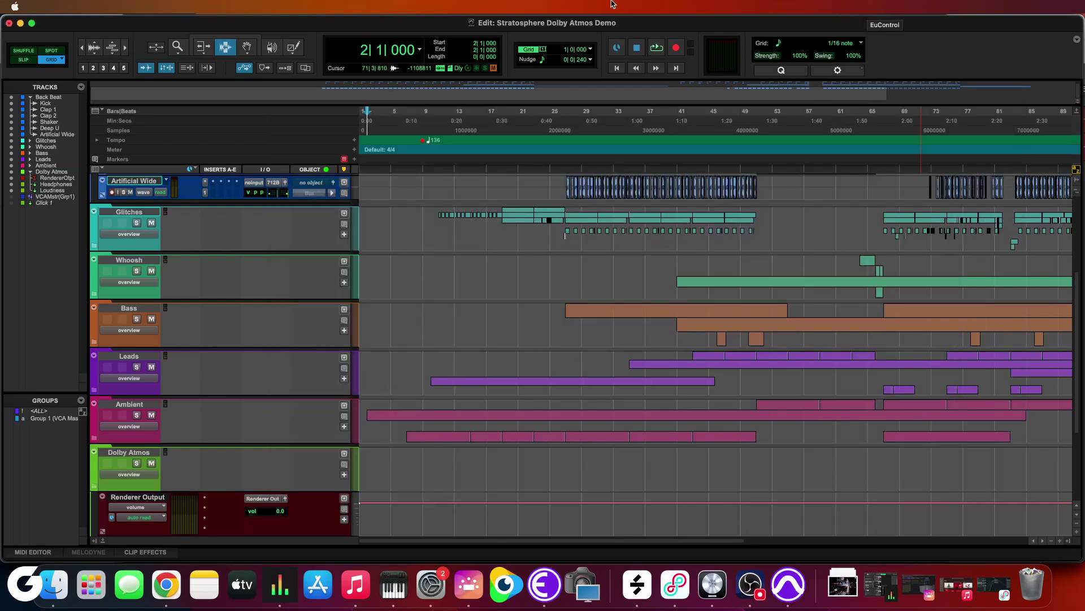
Reopen the Dolby Atmos Renderer to inspect its I/O setup, then close both without making changes.
{"action": "left_click", "coordinate": [364, 6]}
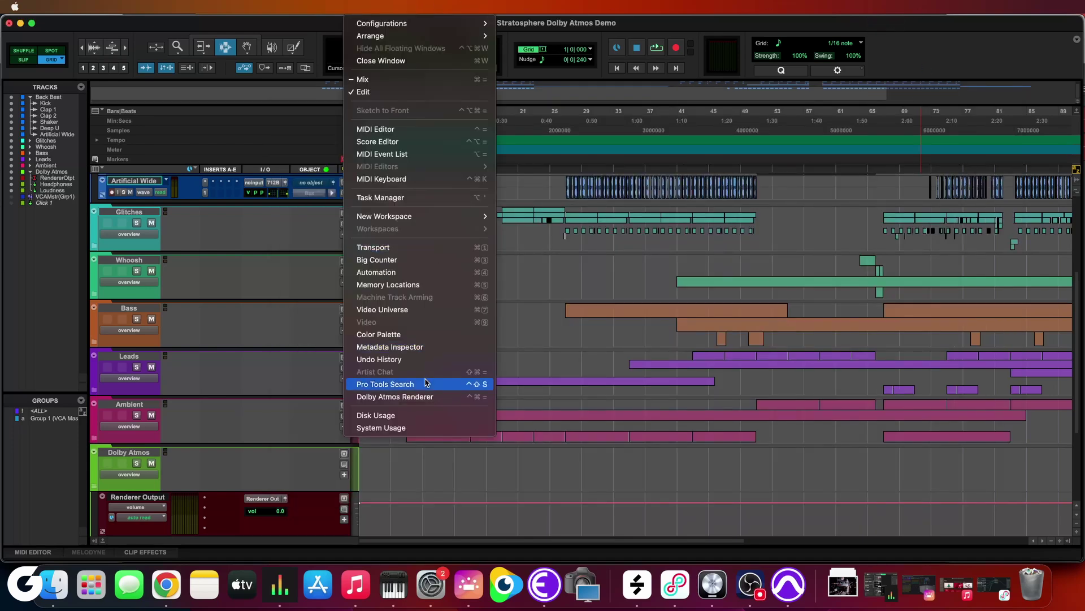
{"action": "left_click", "coordinate": [421, 396]}
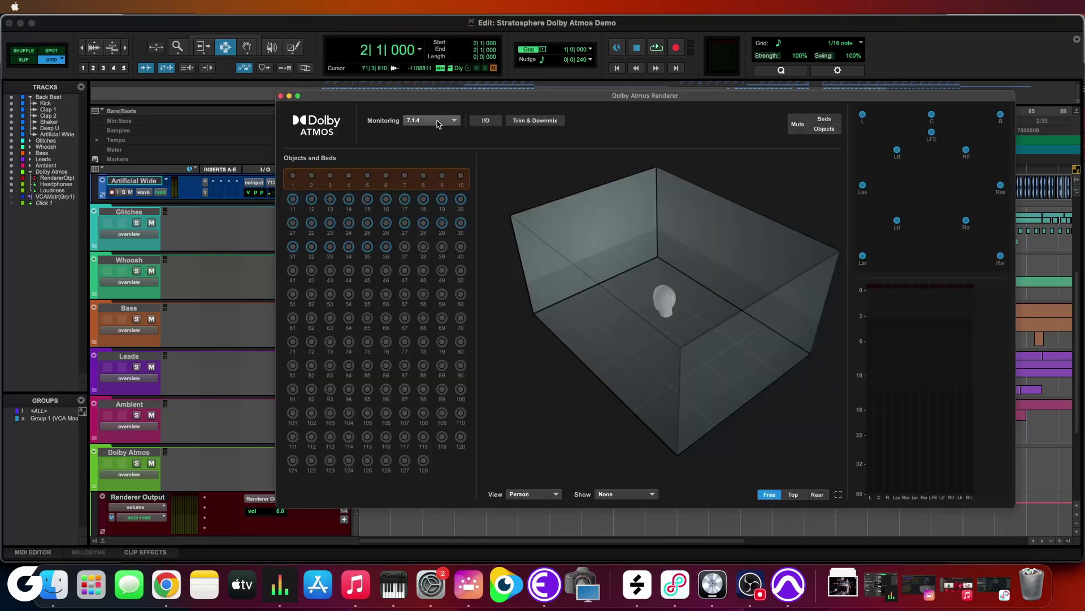
{"action": "left_click", "coordinate": [486, 121]}
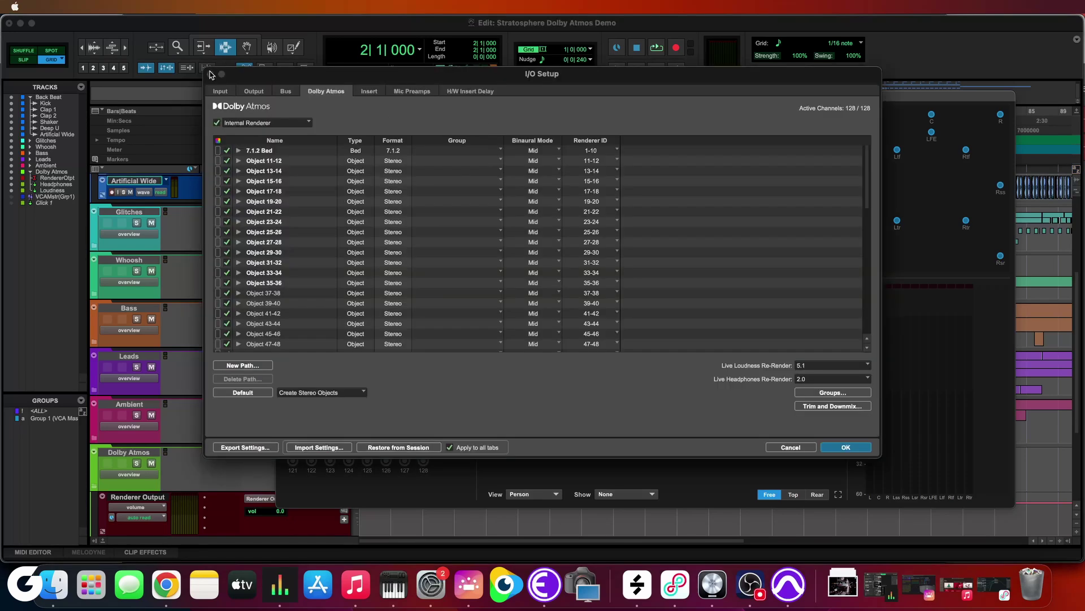
{"action": "left_click_drag", "start_coordinate": [214, 77], "coordinate": [214, 76]}
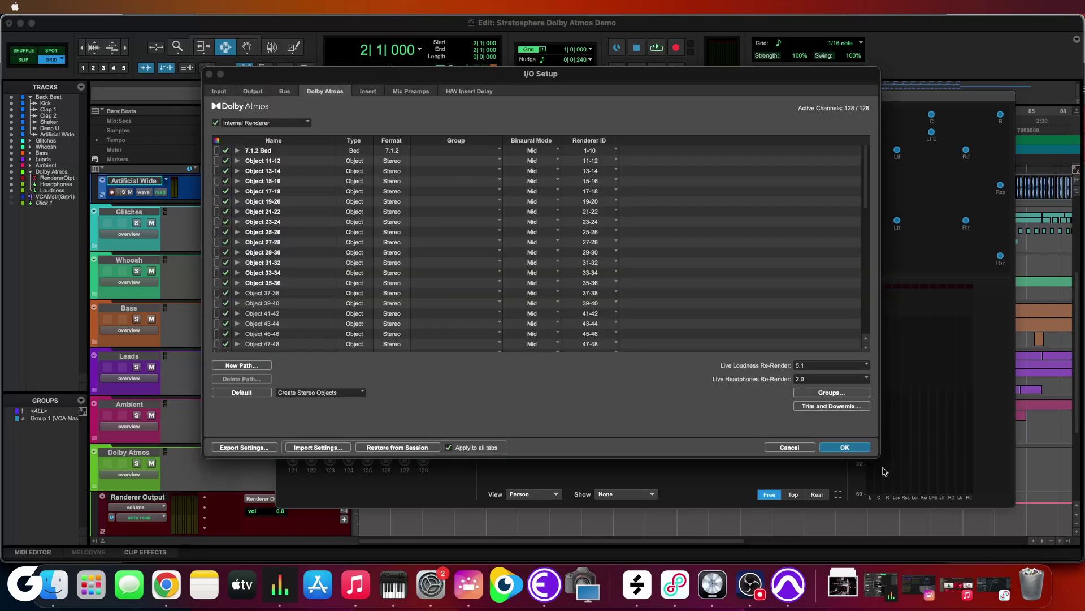
{"action": "left_click", "coordinate": [796, 448]}
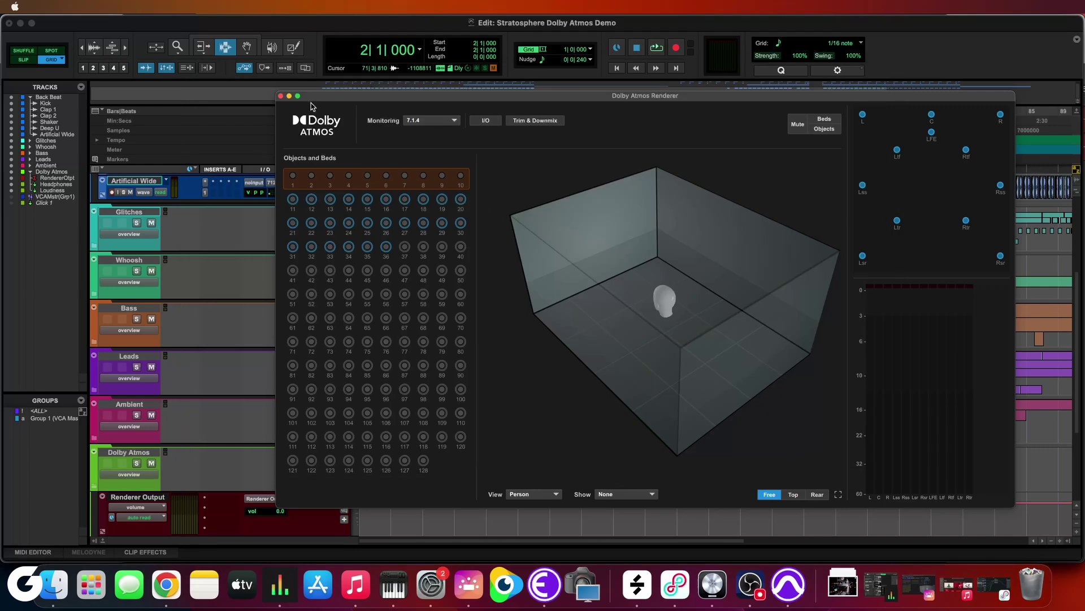
{"action": "left_click", "coordinate": [282, 97]}
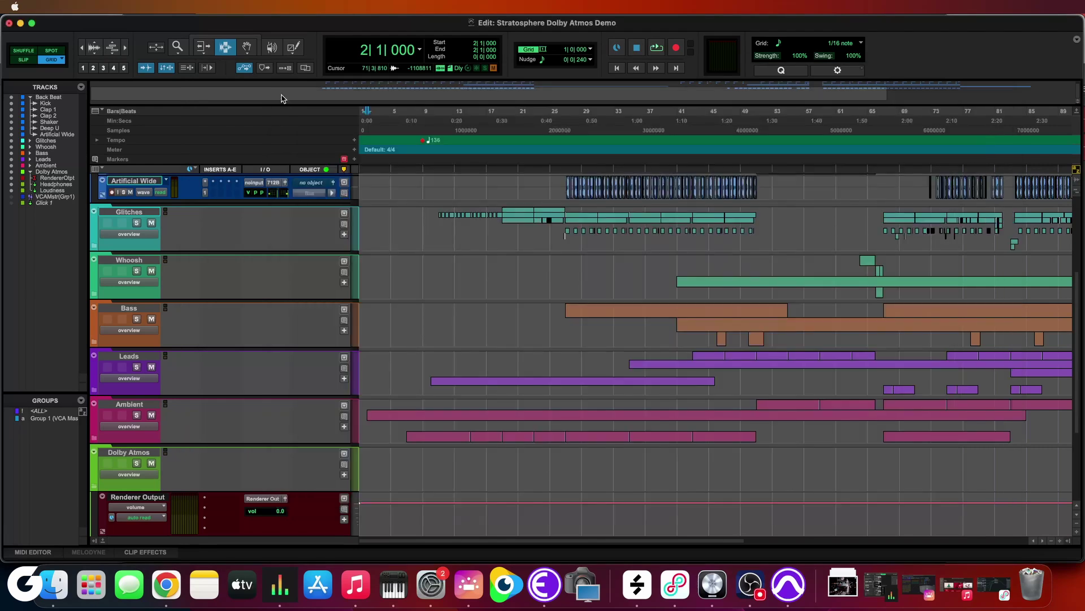
Delete the two existing stereo output paths, headphone and auxio, in the session's I/O Setup.
{"action": "left_click", "coordinate": [340, 6]}
{"action": "mouse_move", "coordinate": [310, 14]}
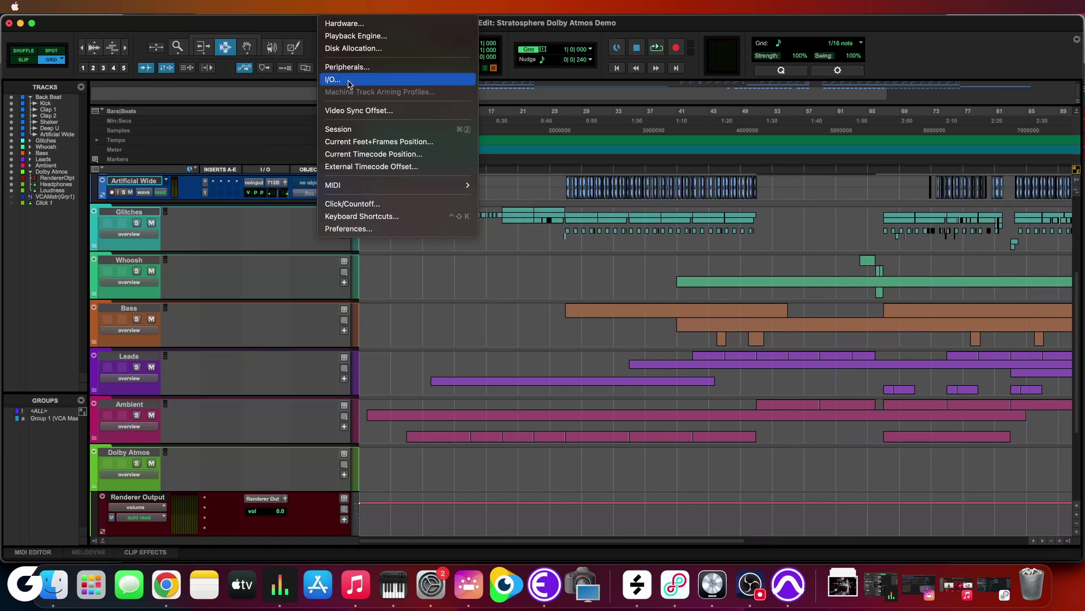
{"action": "left_click", "coordinate": [349, 82]}
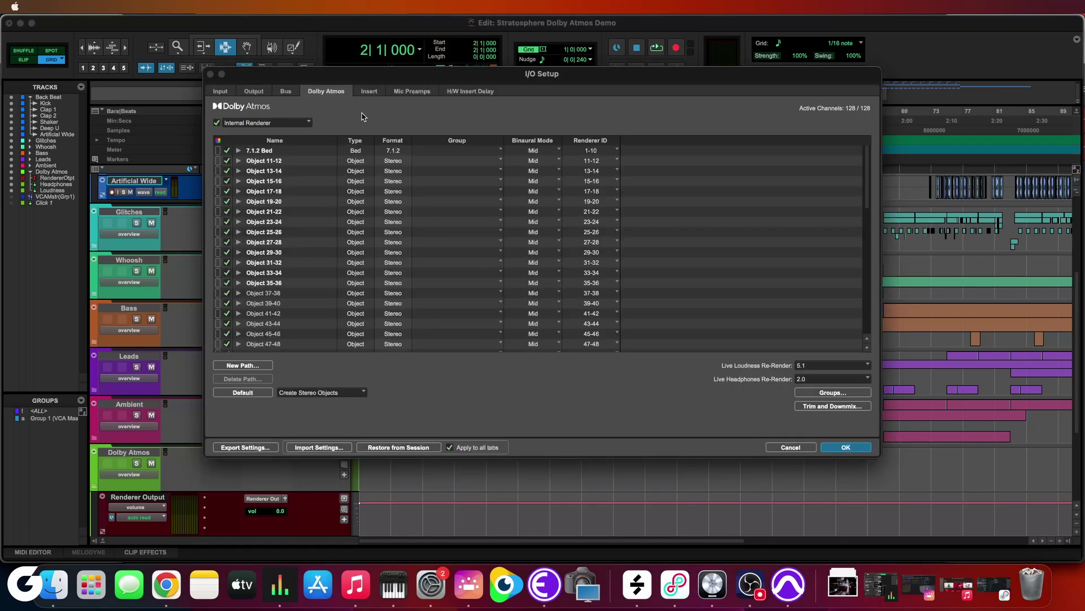
{"action": "left_click", "coordinate": [232, 95]}
{"action": "left_click", "coordinate": [252, 92]}
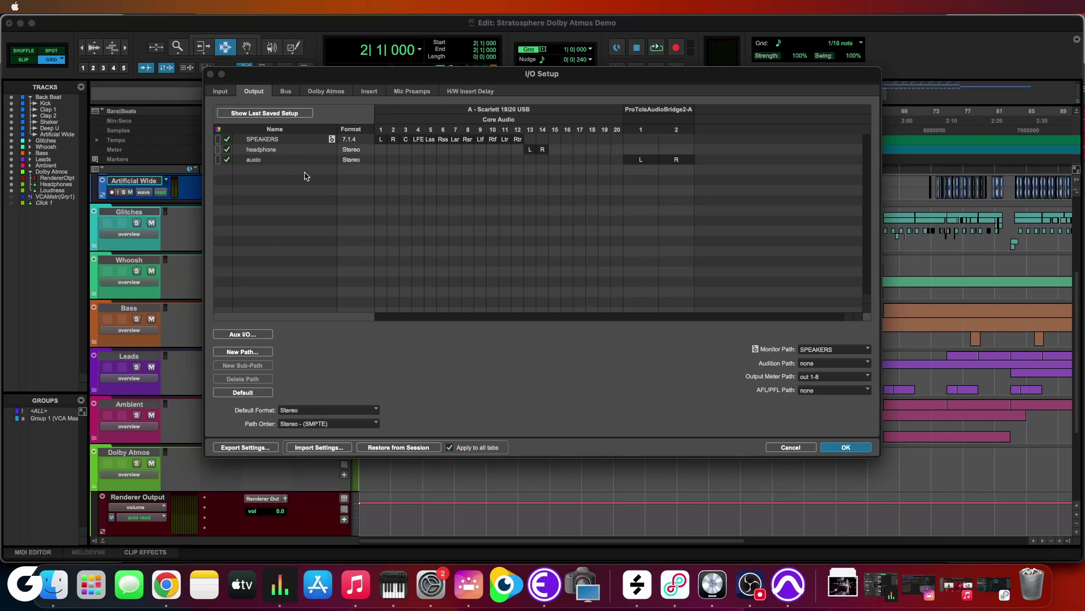
{"action": "left_click", "coordinate": [298, 150]}
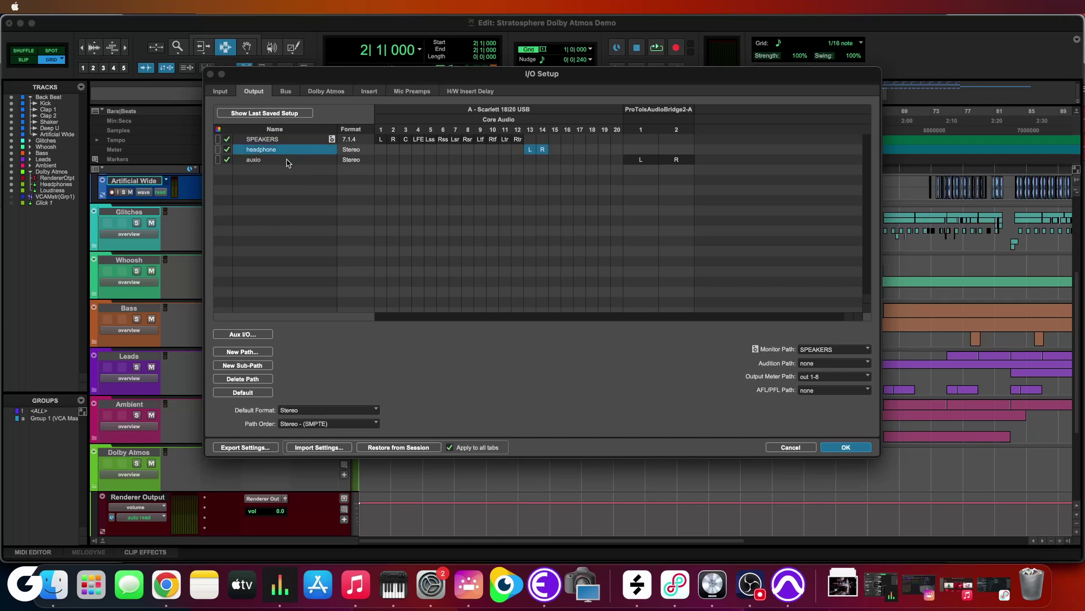
{"action": "left_click", "coordinate": [287, 162], "text": "shift"}
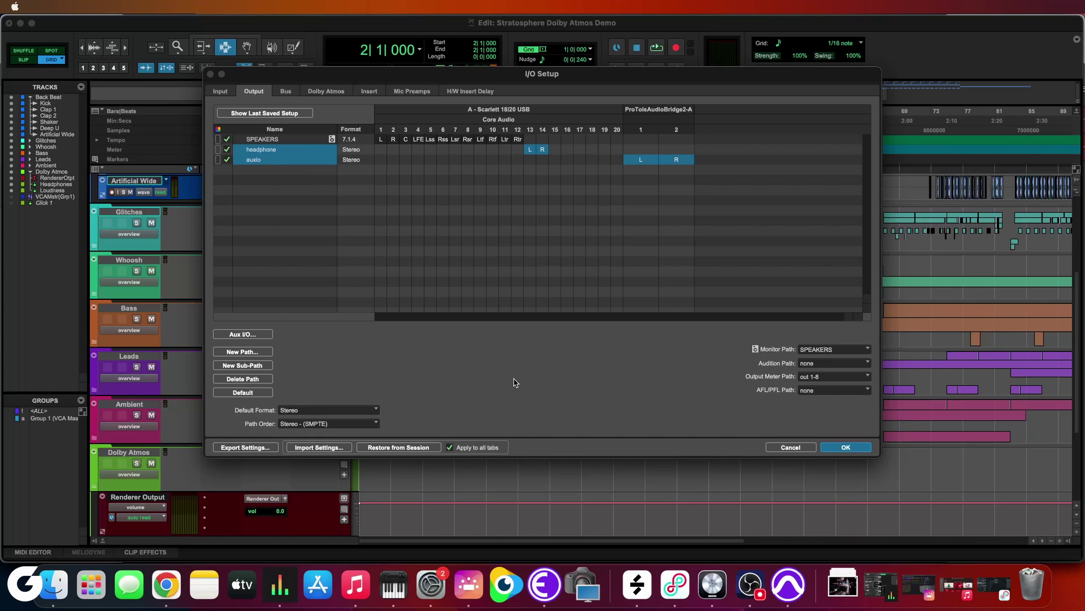
{"action": "left_click", "coordinate": [261, 382]}
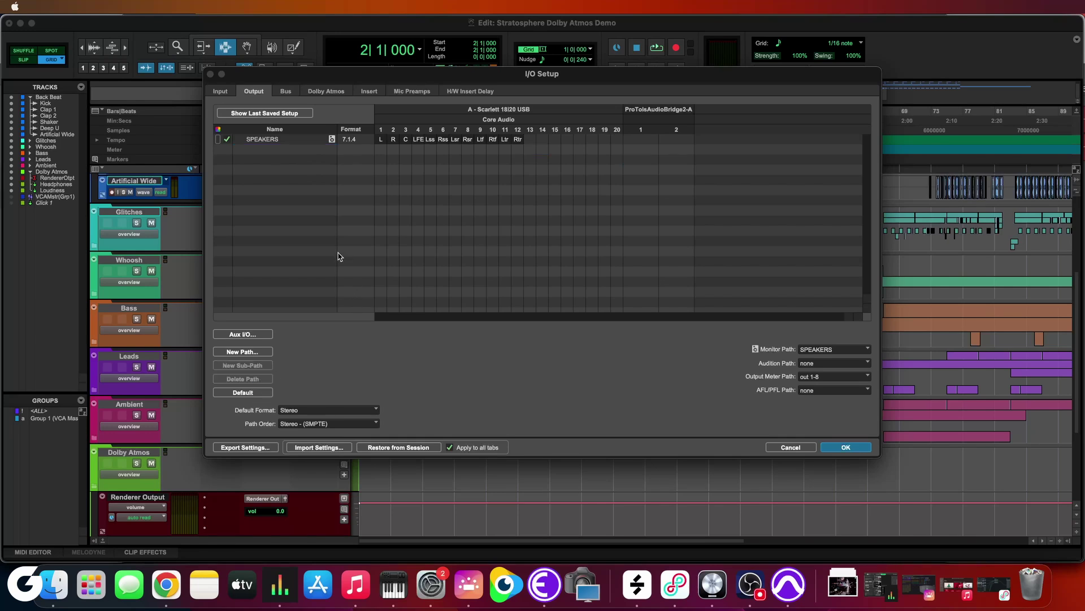
Create one new stereo output path named "hp" with default channel assignments.
{"action": "left_click", "coordinate": [267, 353]}
{"action": "left_click", "coordinate": [502, 197]}
{"action": "left_click", "coordinate": [501, 211]}
{"action": "left_click_drag", "start_coordinate": [576, 197], "coordinate": [544, 199]}
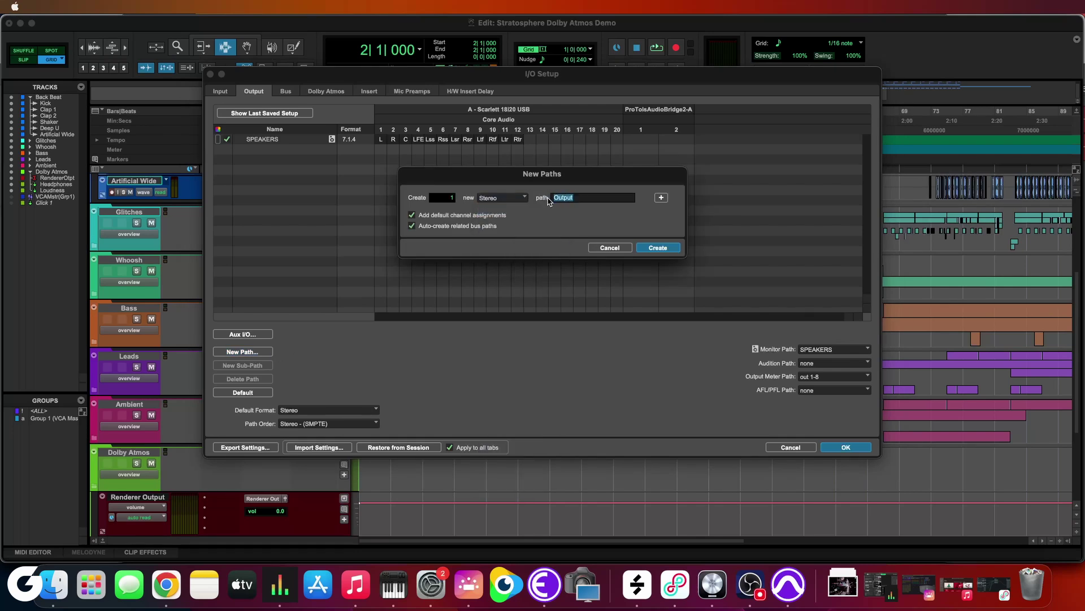
{"action": "type", "text": "hp"}
{"action": "left_click", "coordinate": [655, 249]}
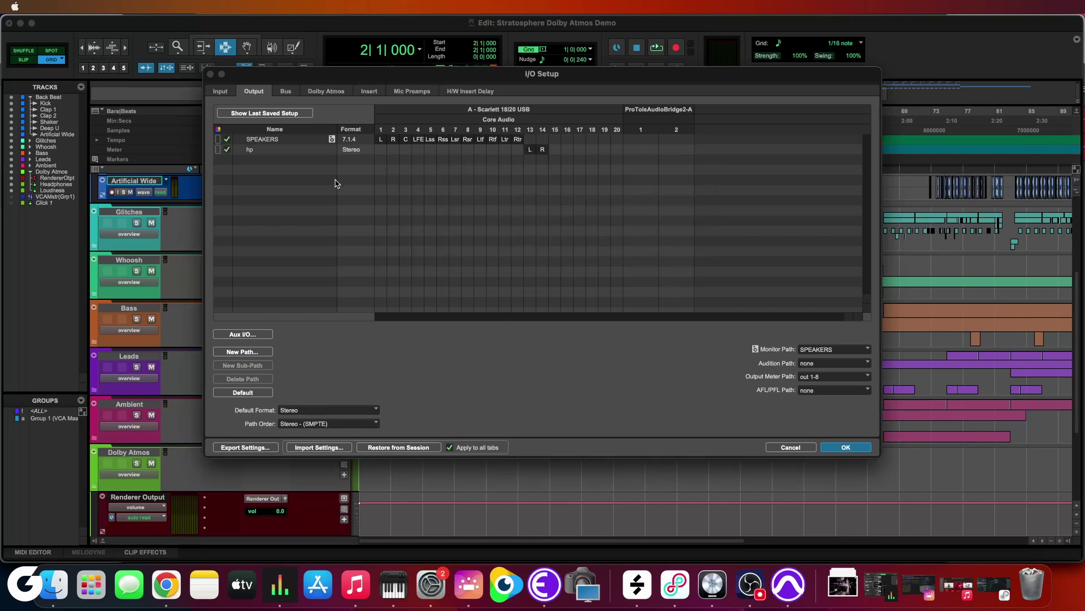
Check the Aux I/O devices, then create a stereo output path named "pt out" assigned to Pro Tools Audio Bridge 2-A channels 1 and 2.
{"action": "left_click", "coordinate": [262, 334]}
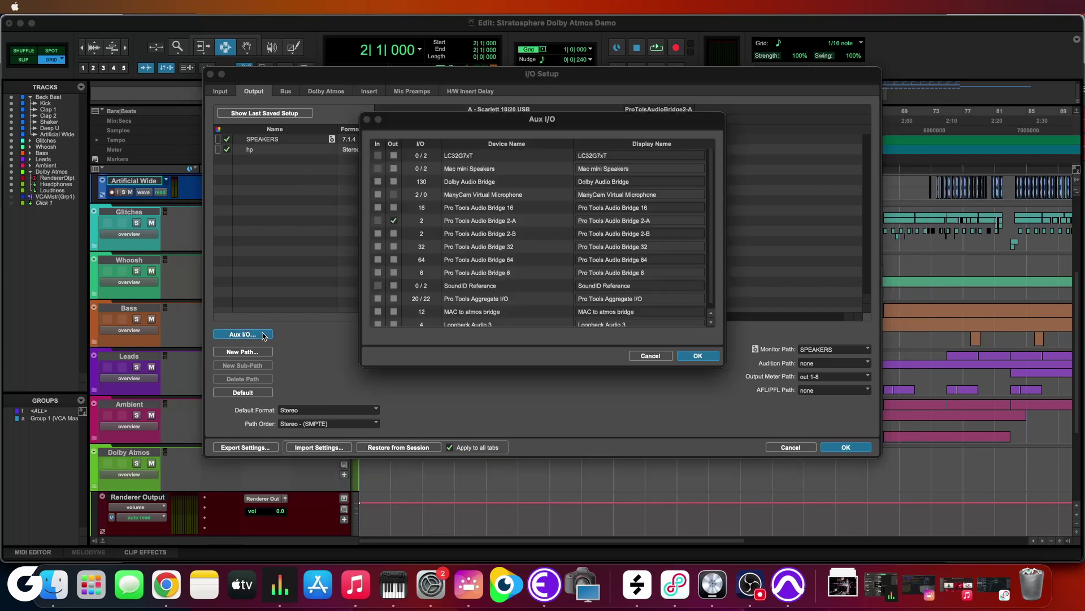
{"action": "left_click", "coordinate": [699, 357]}
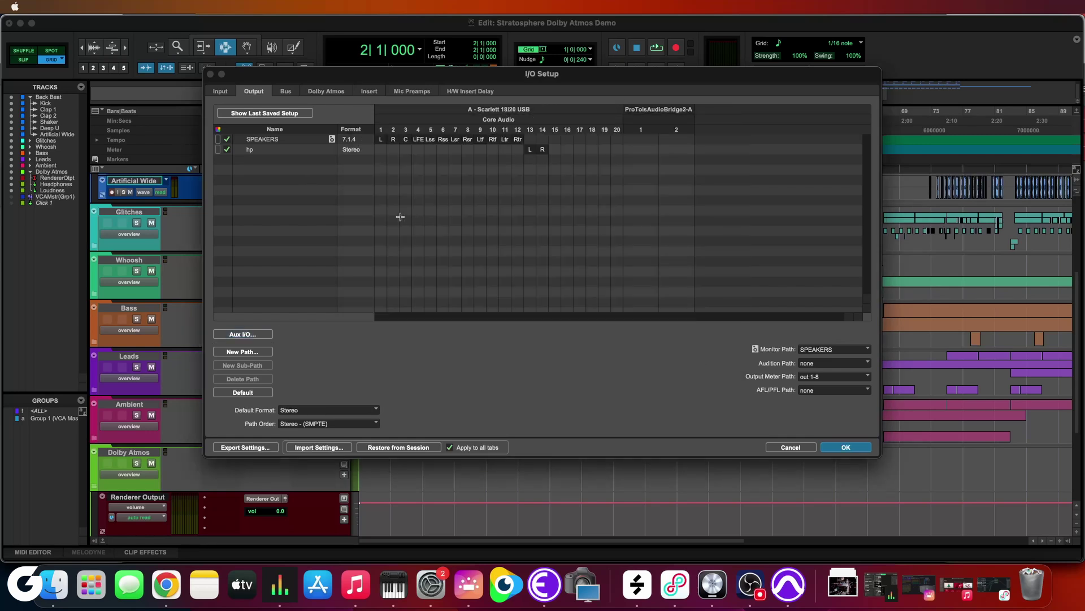
{"action": "left_click", "coordinate": [249, 353]}
{"action": "left_click", "coordinate": [485, 196]}
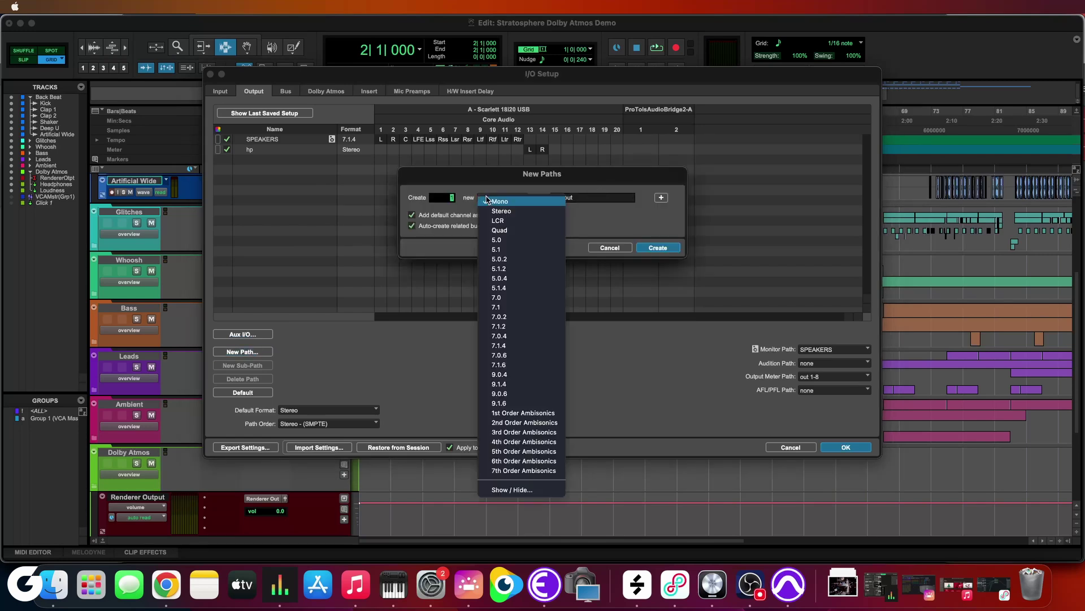
{"action": "left_click", "coordinate": [495, 211]}
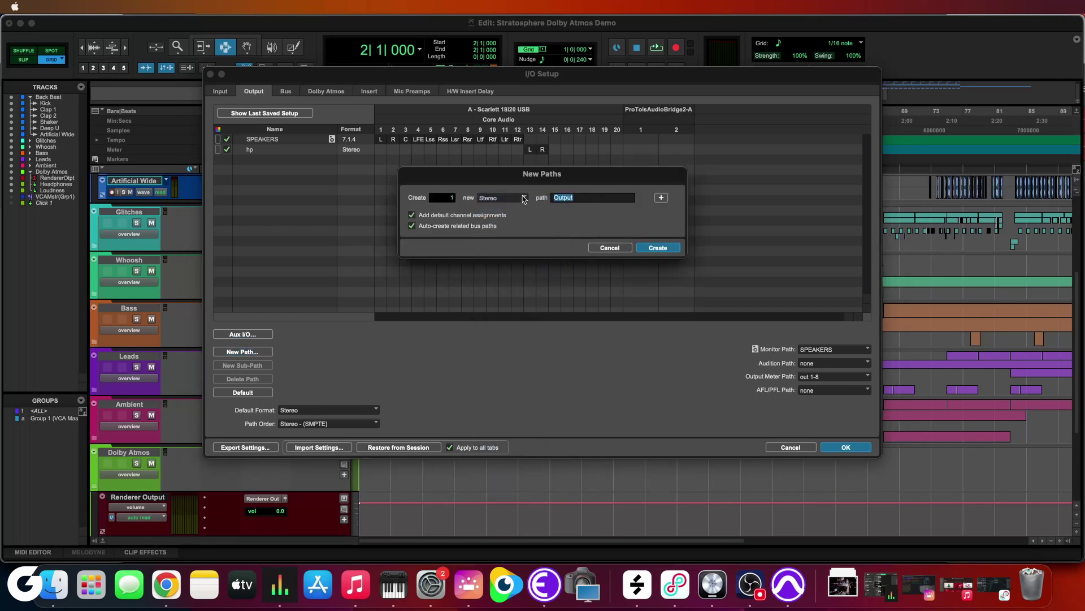
{"action": "type", "text": "pt out"}
{"action": "left_click", "coordinate": [656, 247]}
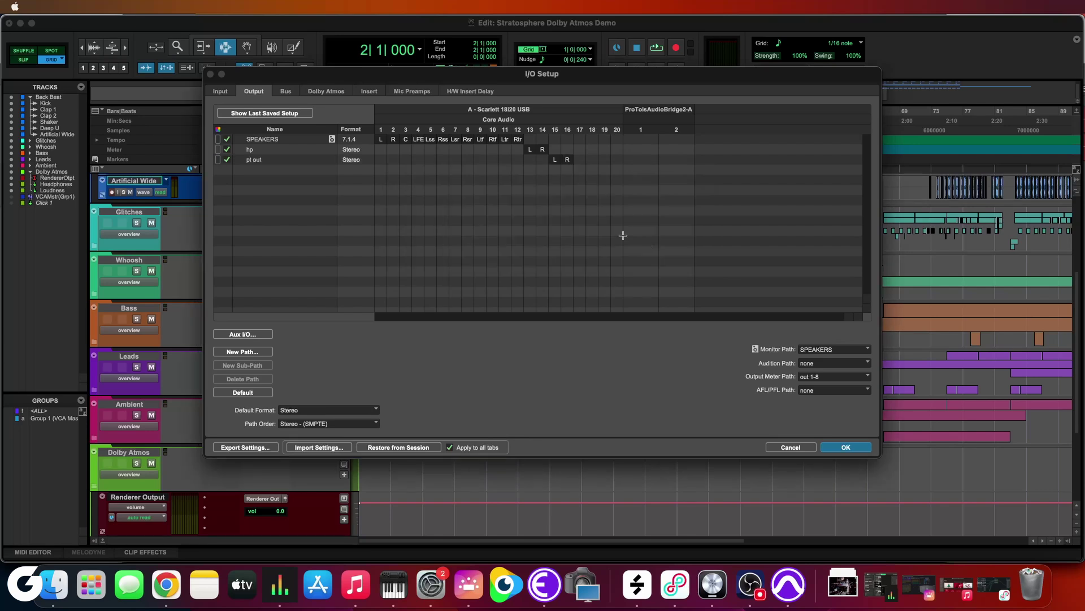
{"action": "left_click", "coordinate": [567, 160]}
{"action": "left_click_drag", "start_coordinate": [555, 160], "coordinate": [627, 163]}
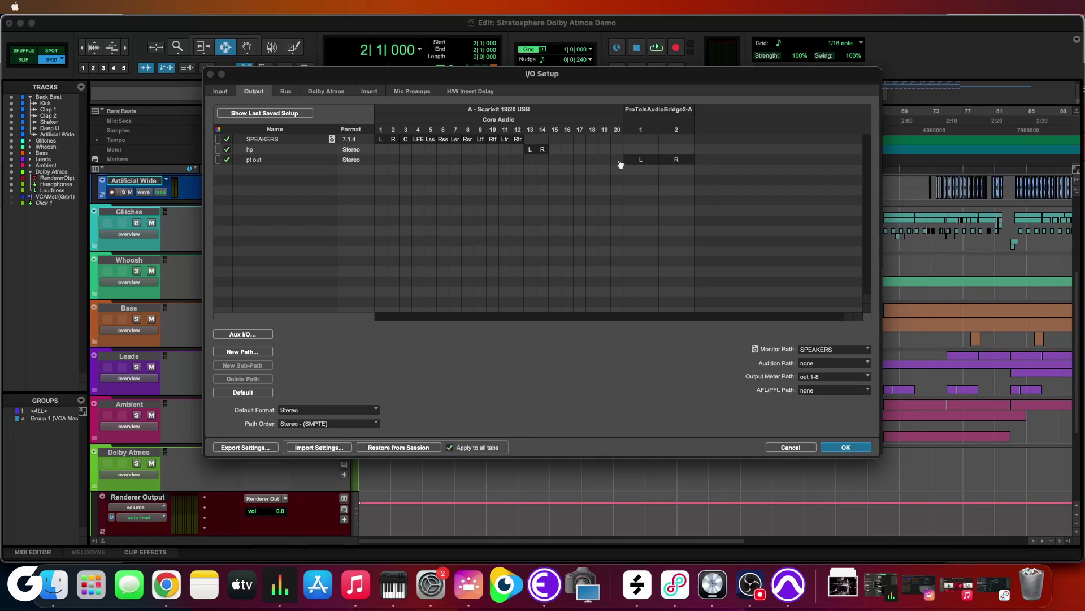
Try assigning the hp path to Scarlett outputs 1 and 2, then return it to outputs 13 and 14.
{"action": "left_click", "coordinate": [286, 151]}
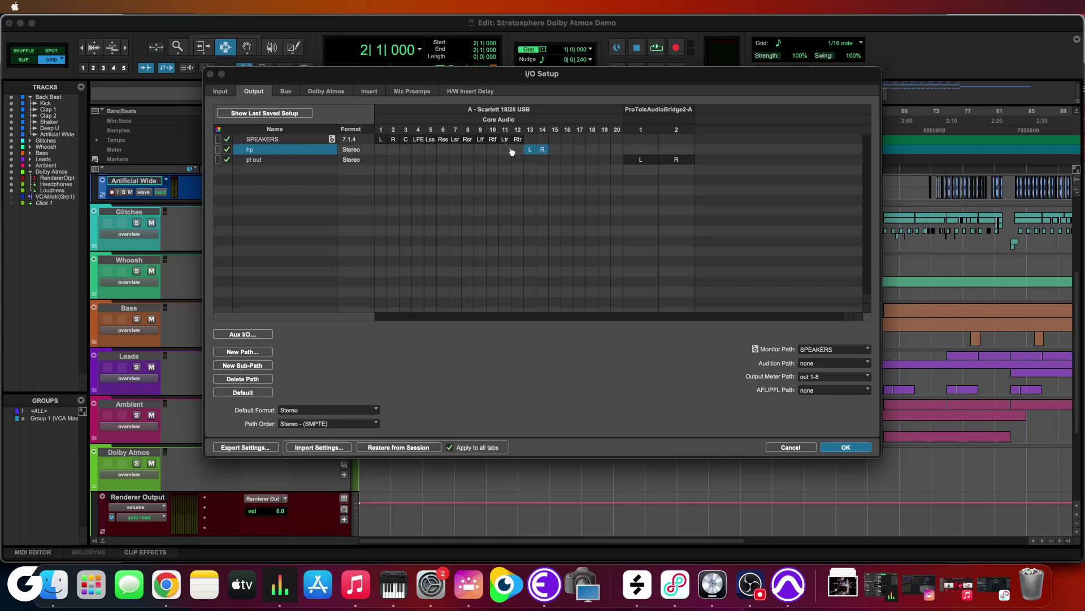
{"action": "left_click", "coordinate": [383, 149]}
{"action": "left_click_drag", "start_coordinate": [382, 149], "coordinate": [530, 149]}
{"action": "left_click_drag", "start_coordinate": [393, 149], "coordinate": [542, 149]}
Review the monitor path choices, keep SPEAKERS (7.1.4), and apply the I/O Setup changes.
{"action": "left_click", "coordinate": [826, 351]}
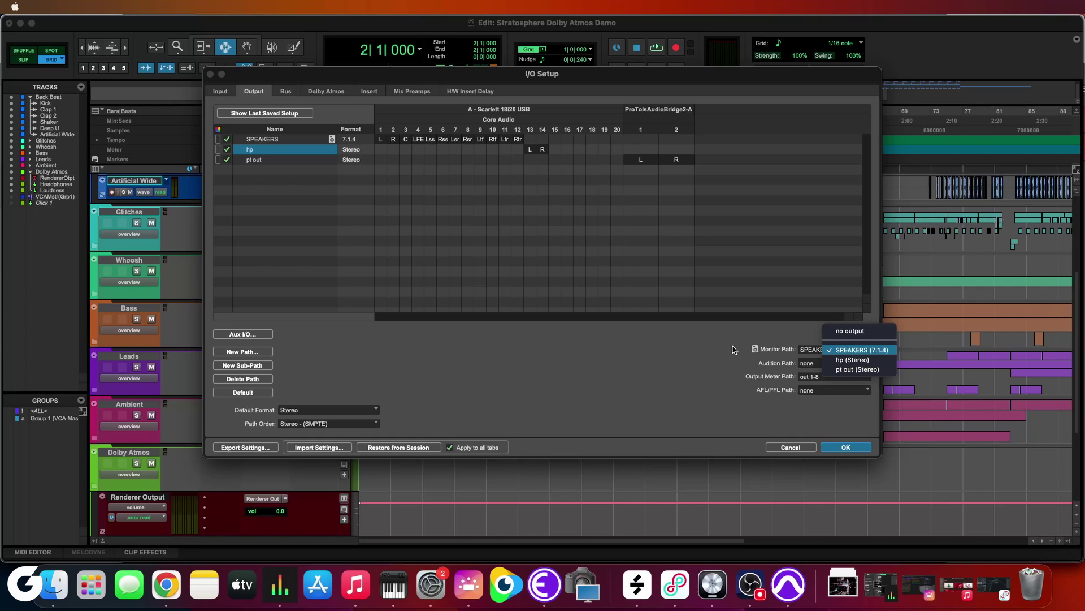
{"action": "left_click", "coordinate": [757, 358]}
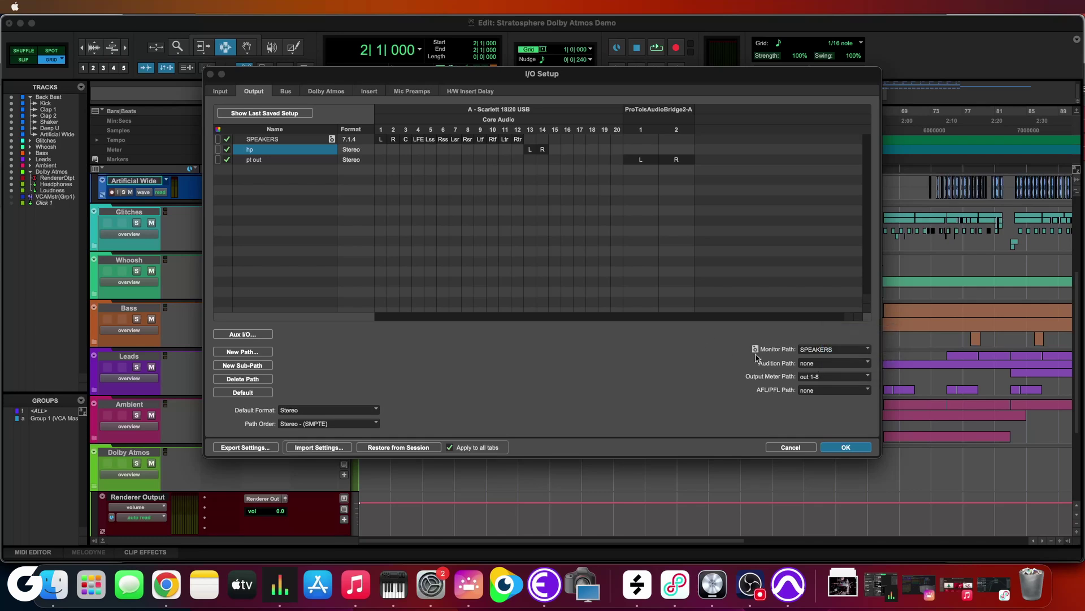
{"action": "left_click", "coordinate": [845, 448]}
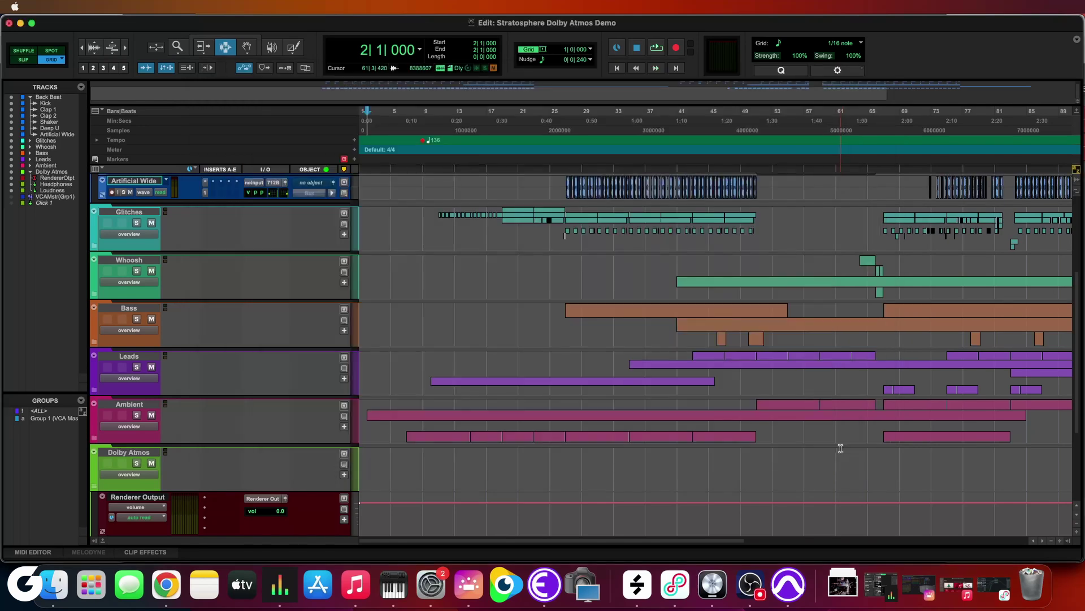
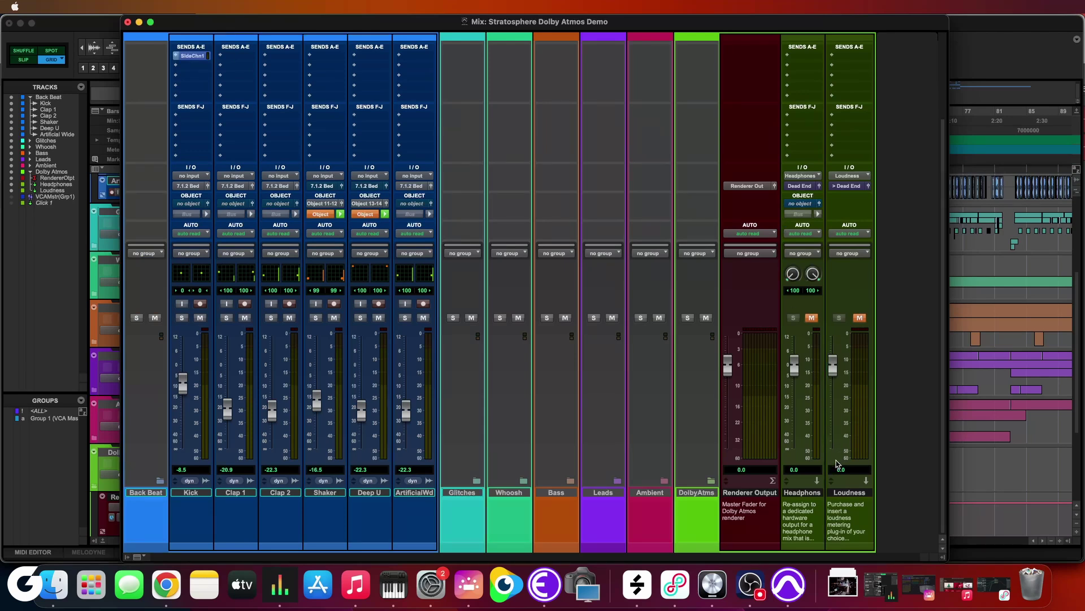
Route the Headphones track's output to the stereo hp path in the Mix window.
{"action": "left_click", "coordinate": [803, 495]}
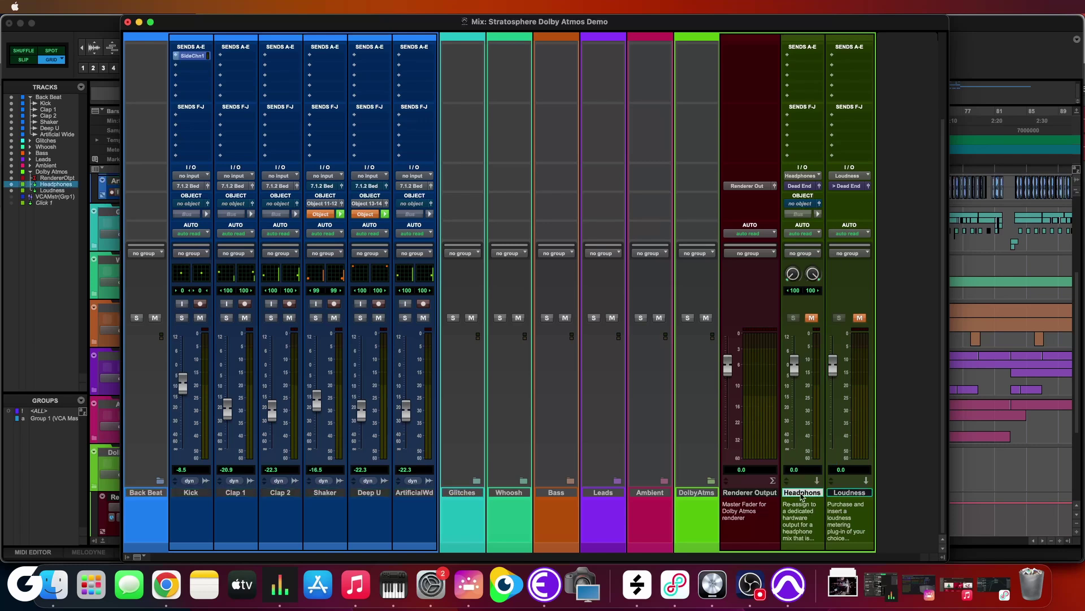
{"action": "left_click", "coordinate": [807, 187]}
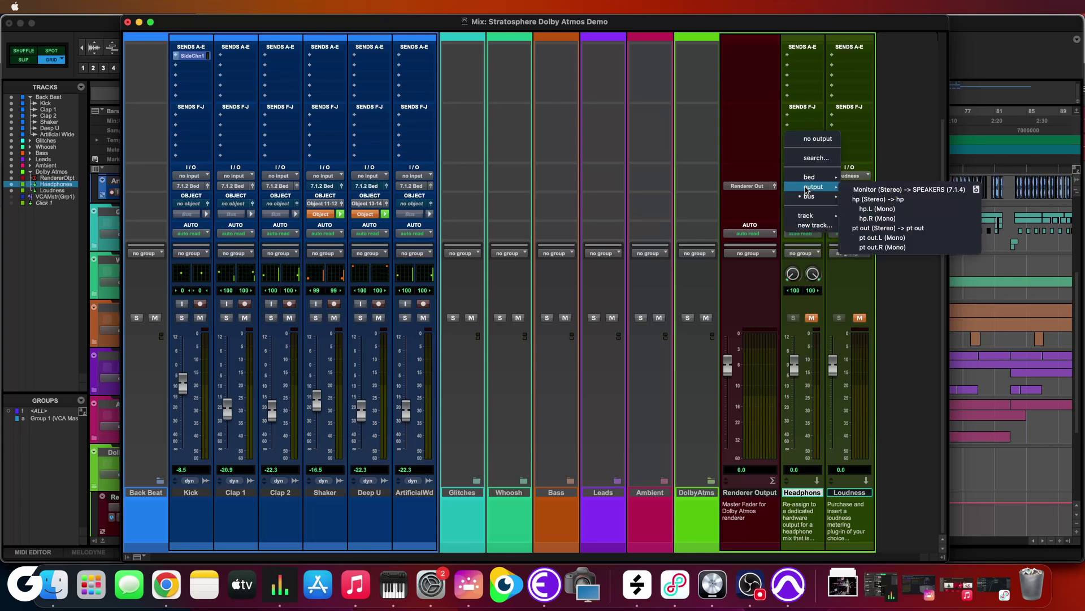
{"action": "left_click", "coordinate": [873, 201]}
Add a send from the Headphones track to the stereo pt out path, set its level to 0.0, and move its fader window aside.
{"action": "left_click", "coordinate": [810, 116]}
{"action": "mouse_move", "coordinate": [810, 117]}
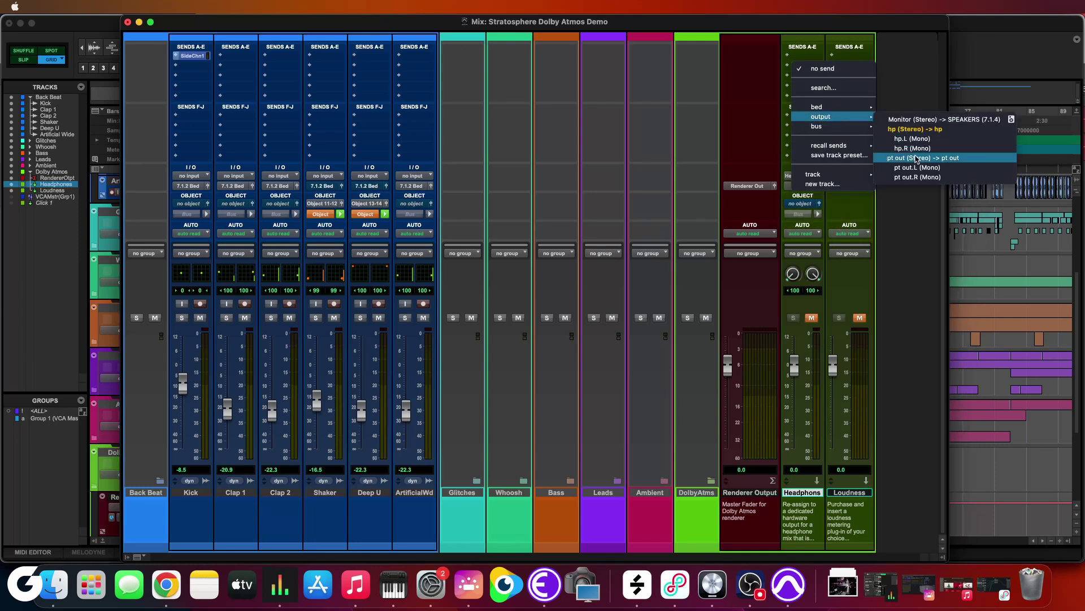
{"action": "left_click", "coordinate": [917, 159]}
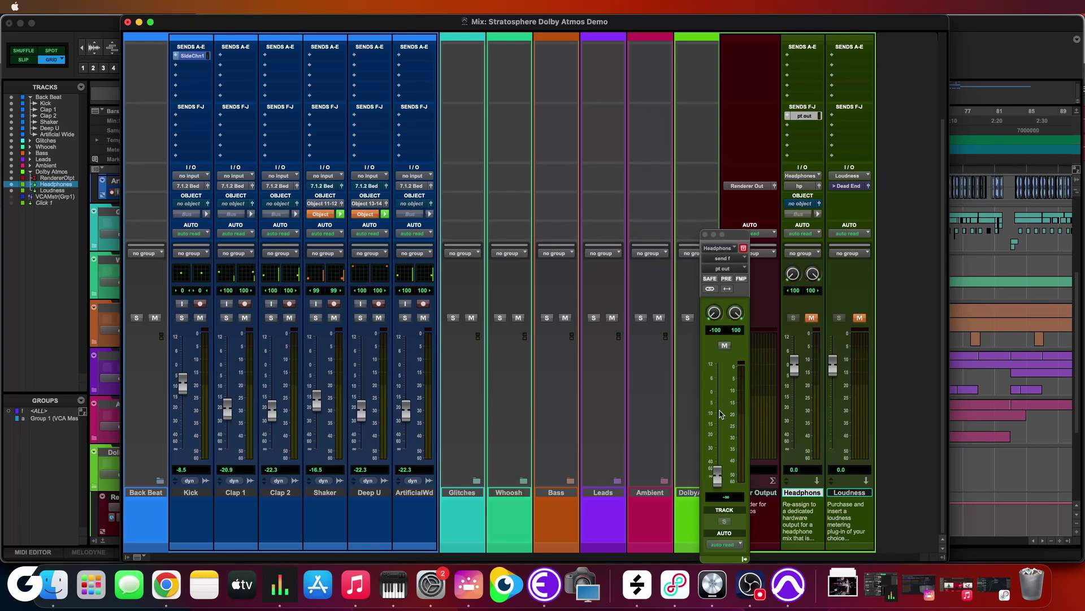
{"action": "left_click", "coordinate": [717, 476], "text": "alt"}
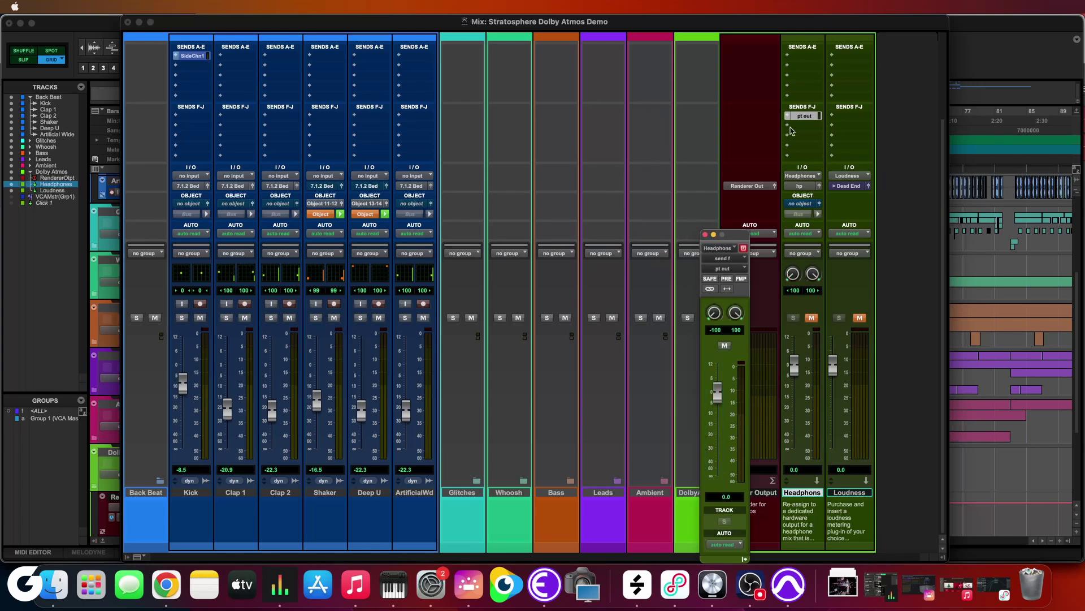
{"action": "left_click_drag", "start_coordinate": [730, 234], "coordinate": [616, 182]}
Place the playback position around bar 60 in the Edit window's timeline and return to the Mix window.
{"action": "key", "text": "super+equal"}
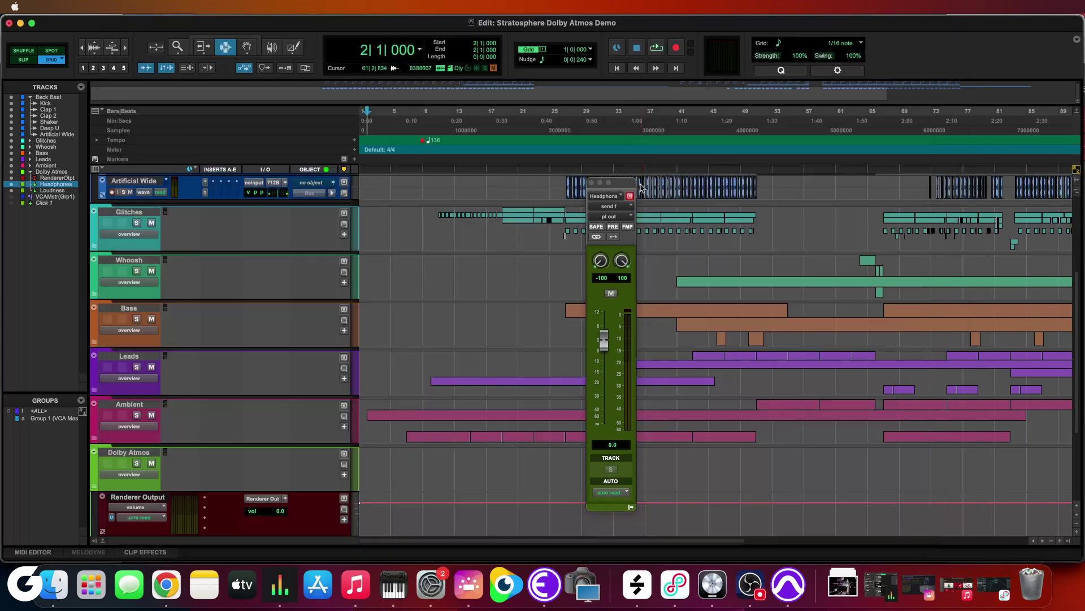
{"action": "left_click", "coordinate": [827, 120]}
{"action": "key", "text": "super+equal"}
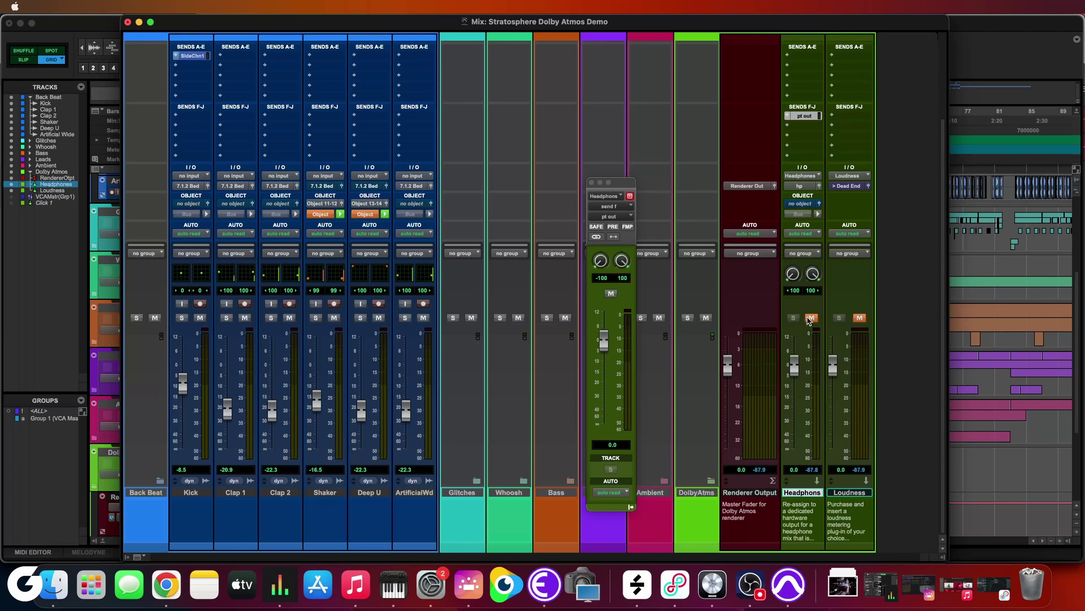
Start playback, unmute the Headphones track, and switch to Logic Pro to check the signal reaching the Int render PT track.
{"action": "key", "text": "space"}
{"action": "left_click", "coordinate": [811, 318]}
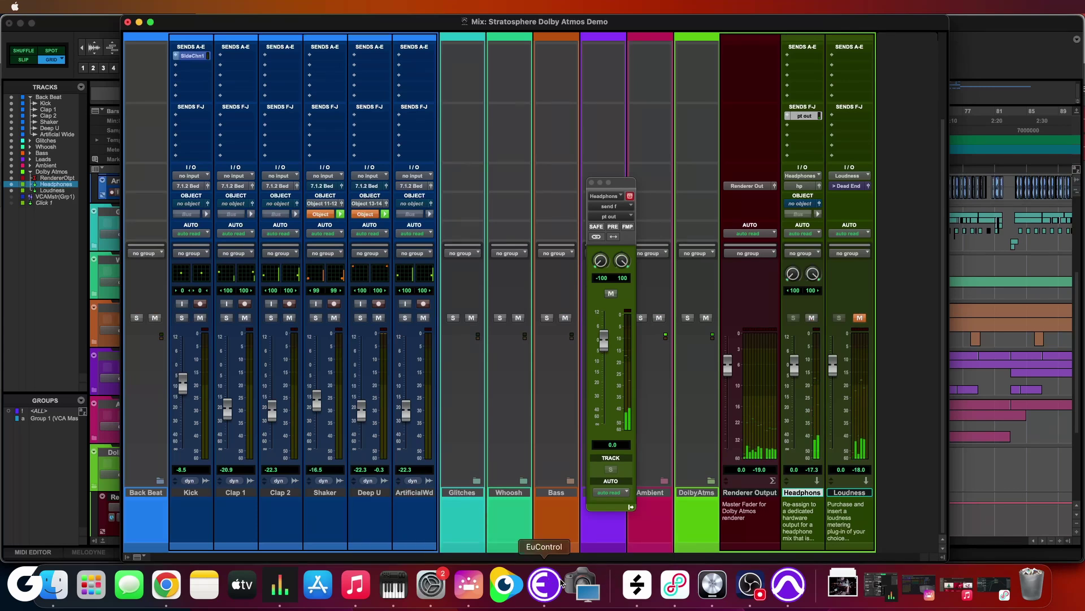
{"action": "left_click", "coordinate": [711, 586]}
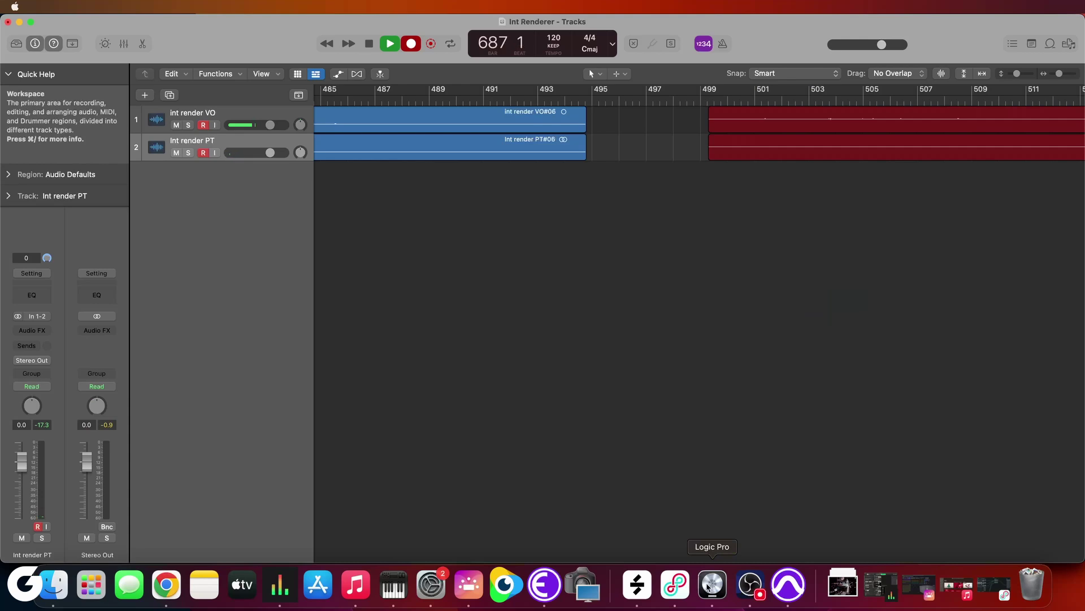
{"action": "left_click", "coordinate": [750, 585]}
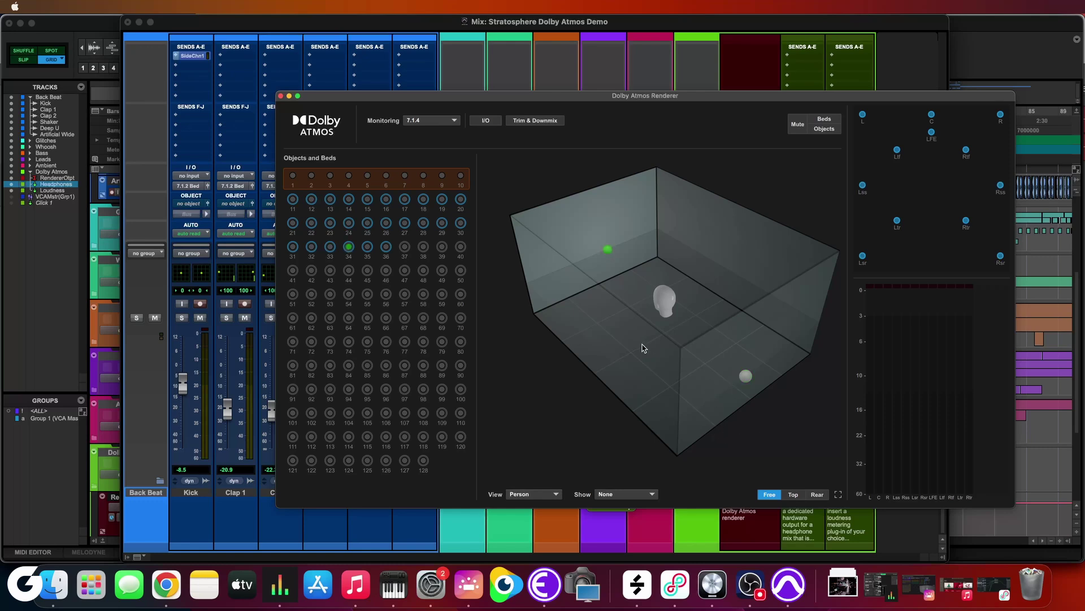
Review the internal renderer's monitoring formats, Dolby Atmos I/O settings, and trim and downmix settings without changing them.
{"action": "left_click", "coordinate": [443, 120]}
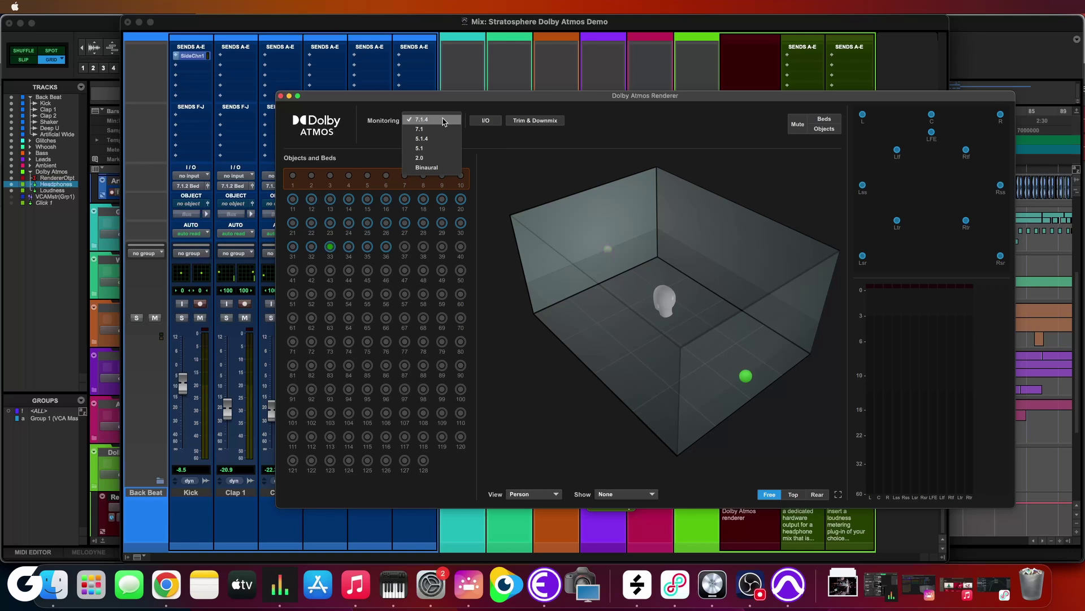
{"action": "left_click", "coordinate": [547, 171]}
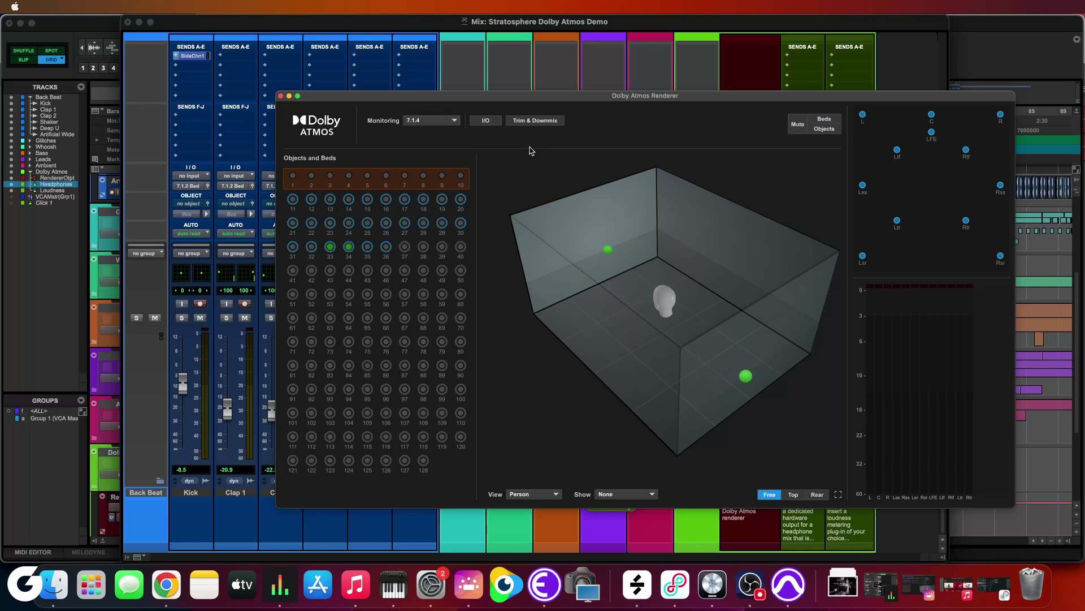
{"action": "left_click", "coordinate": [495, 123]}
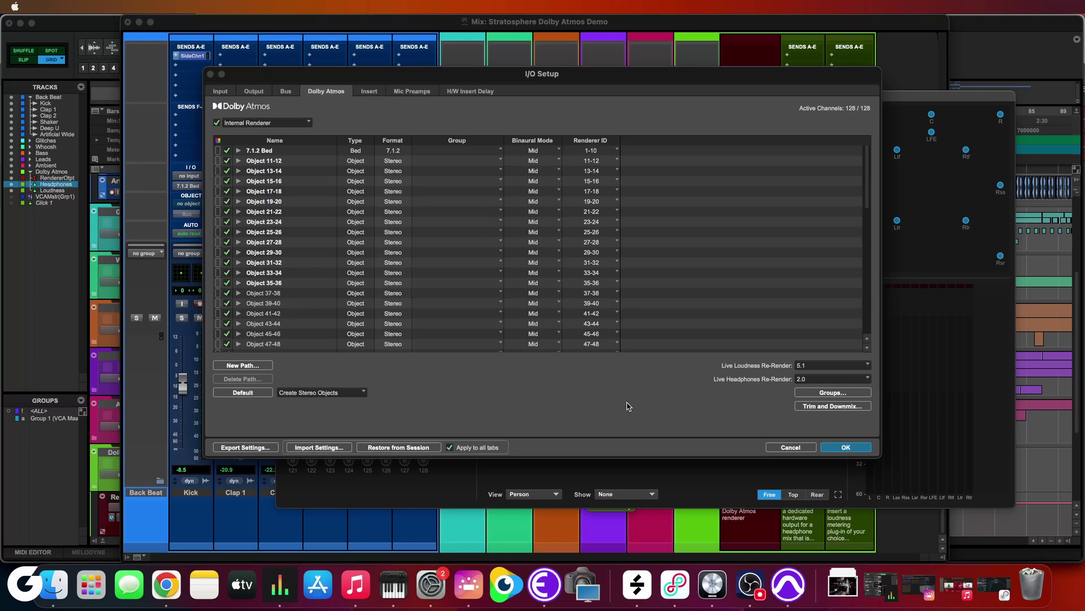
{"action": "left_click", "coordinate": [794, 447]}
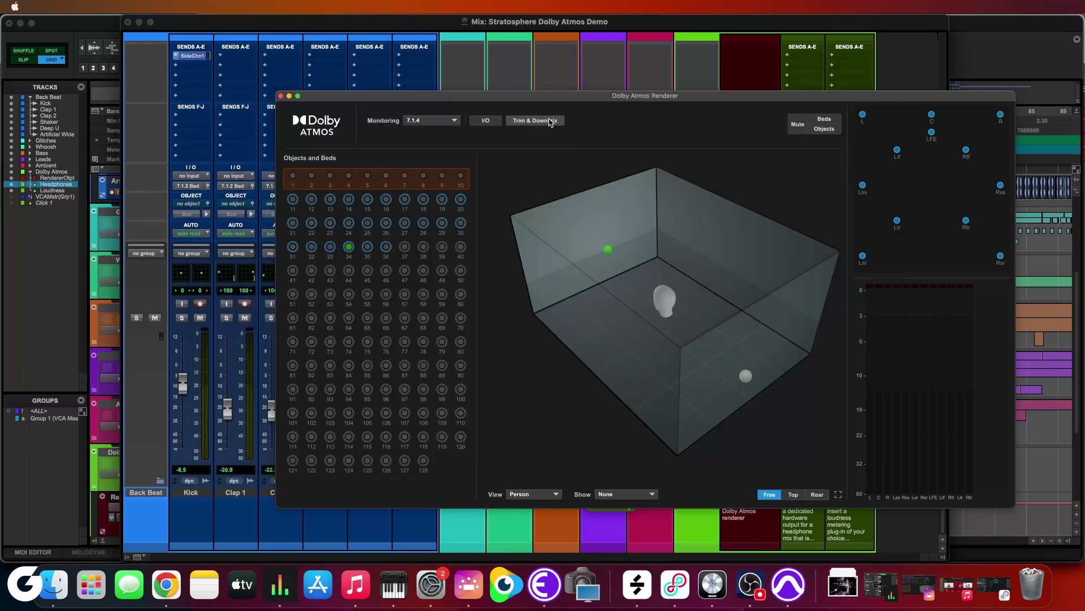
{"action": "left_click", "coordinate": [551, 122]}
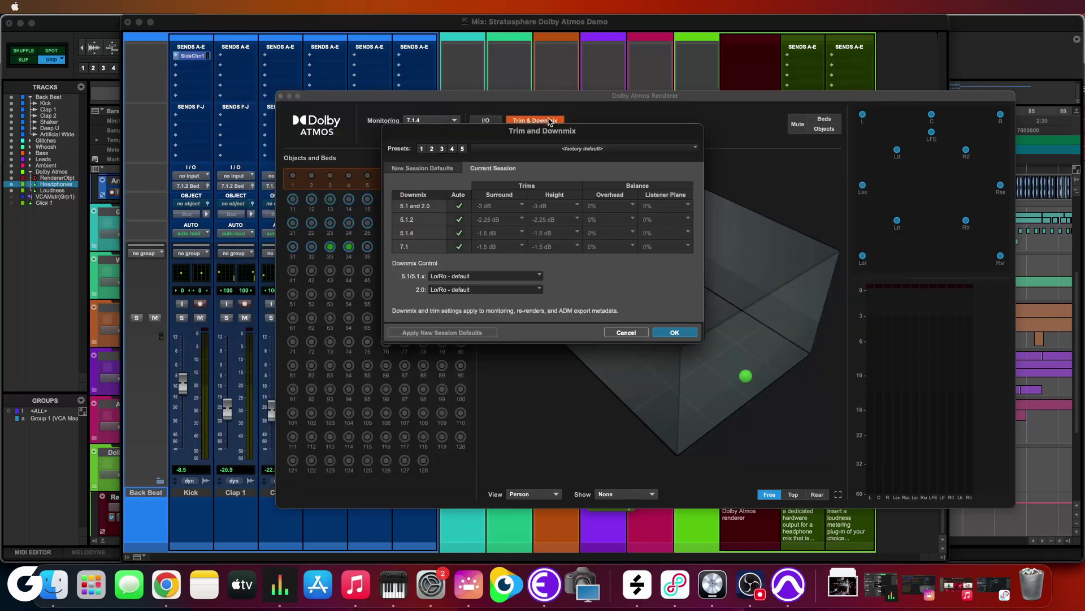
{"action": "left_click", "coordinate": [626, 333]}
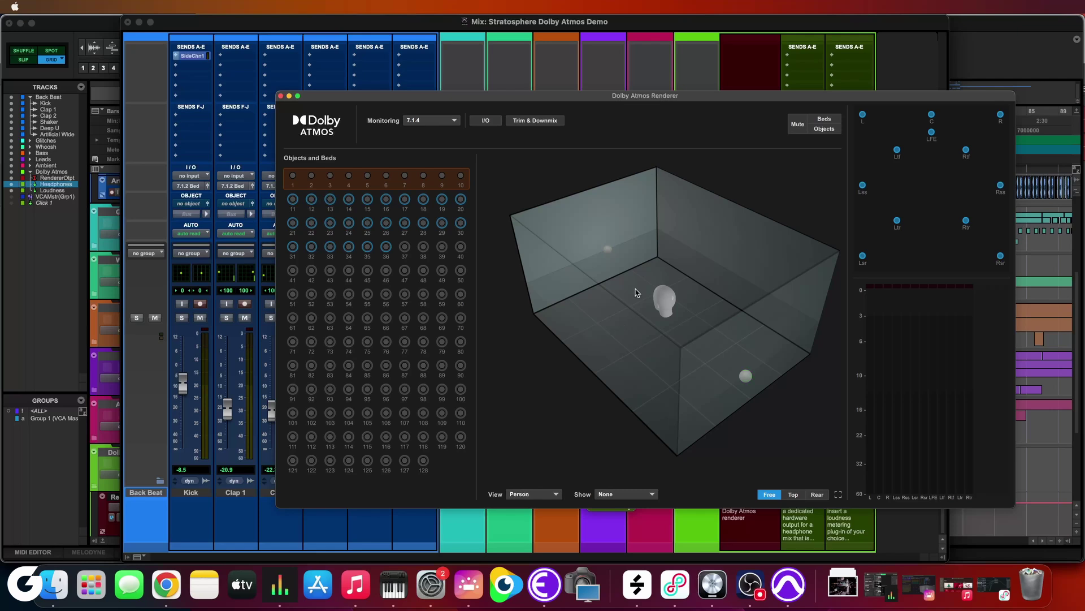
Switch the internal renderer's monitoring format to 2.0 and return it to 7.1.4.
{"action": "left_click", "coordinate": [808, 128]}
{"action": "left_click", "coordinate": [823, 125]}
{"action": "left_click", "coordinate": [444, 123]}
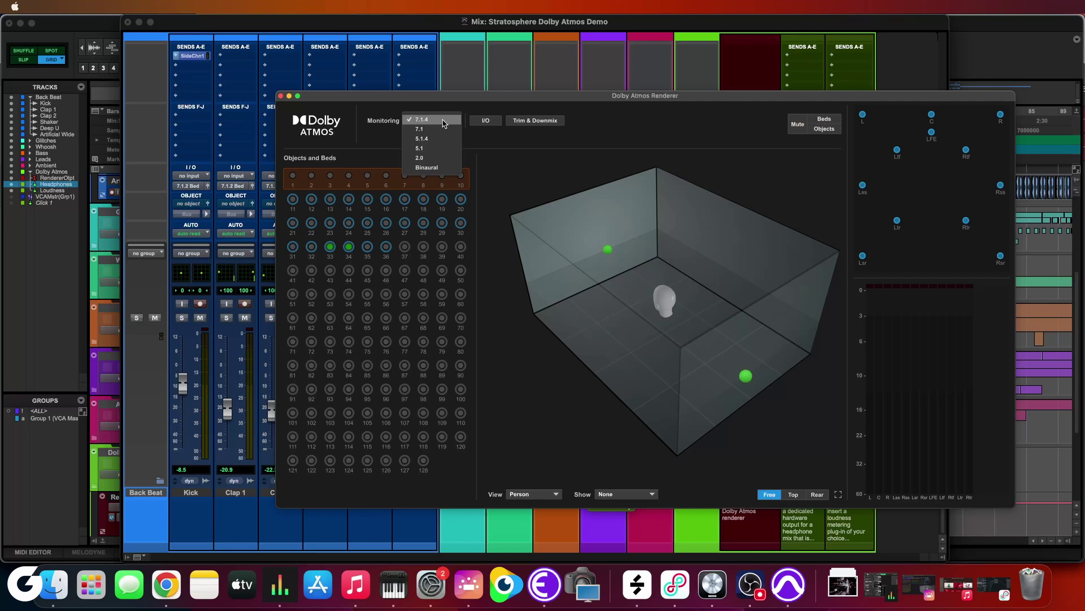
{"action": "left_click", "coordinate": [429, 163]}
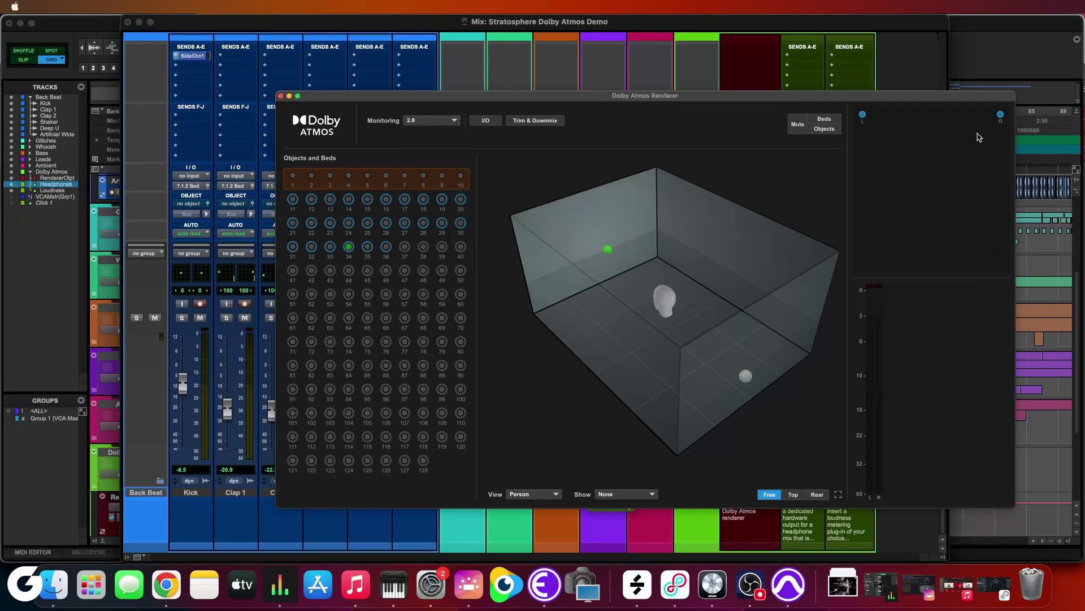
{"action": "left_click", "coordinate": [447, 121]}
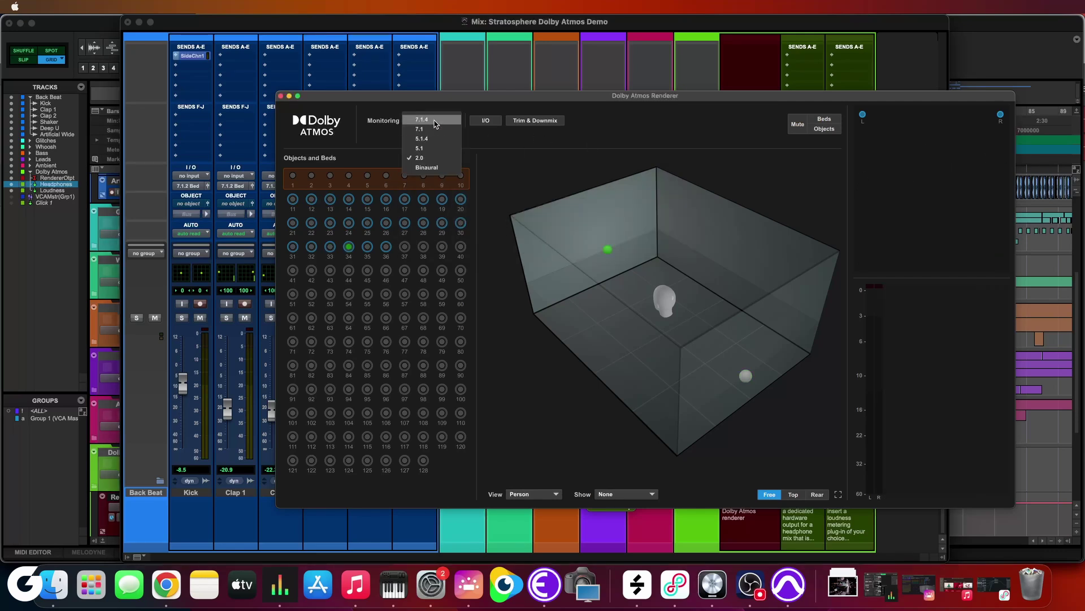
{"action": "left_click", "coordinate": [435, 119]}
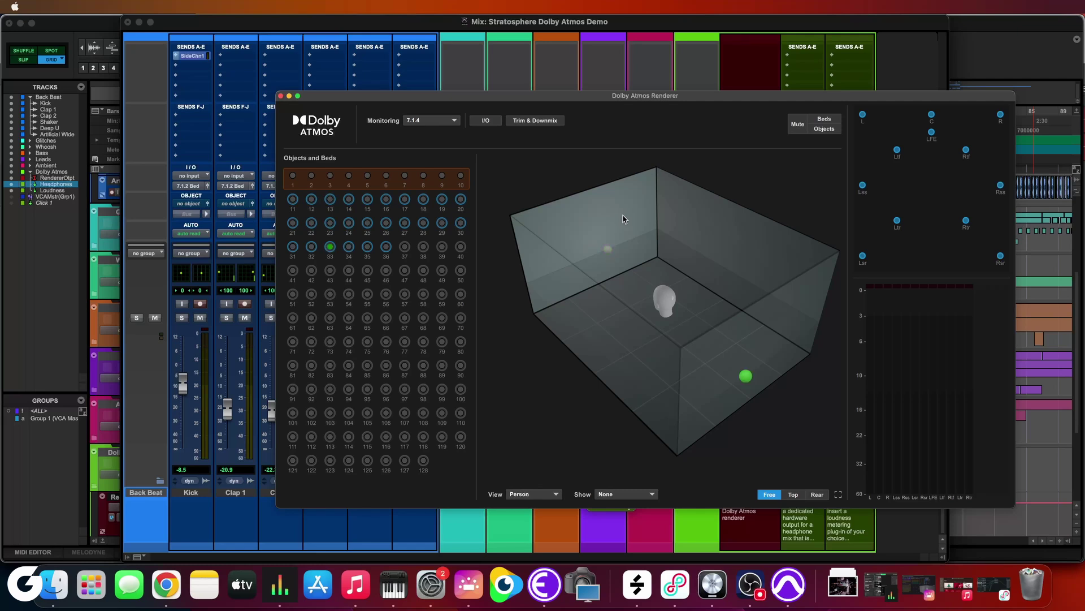
Label the objects in the renderer's 3D room view by Object ID.
{"action": "mouse_move", "coordinate": [616, 296]}
{"action": "left_mouse_down"}
{"action": "mouse_move", "coordinate": [650, 296]}
{"action": "mouse_move", "coordinate": [628, 292]}
{"action": "left_mouse_up"}
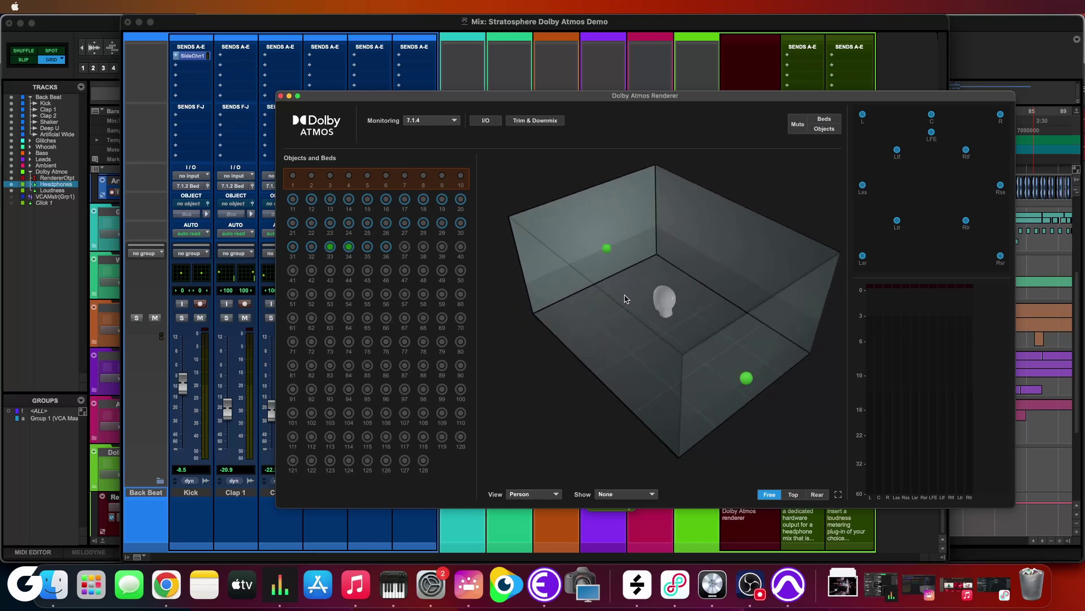
{"action": "key", "text": "space"}
{"action": "left_click", "coordinate": [641, 494]}
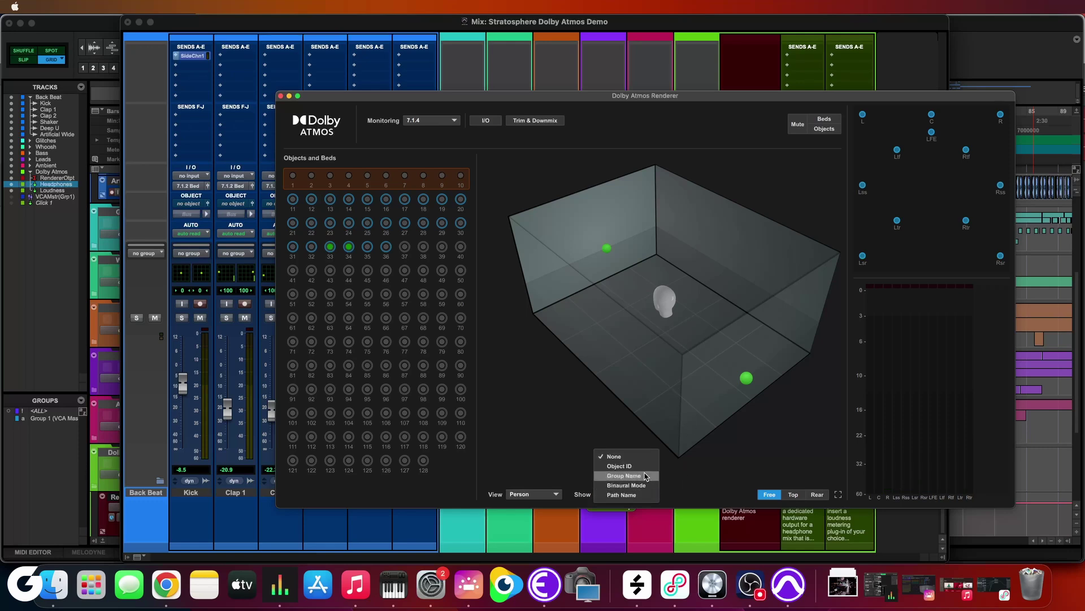
{"action": "left_click", "coordinate": [647, 467]}
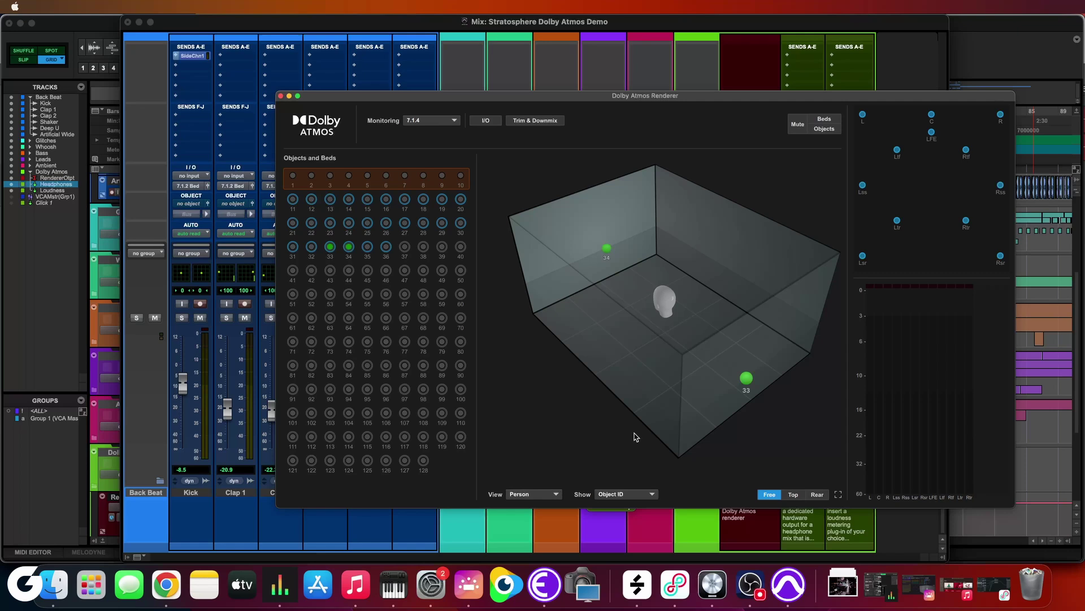
Solo the Deep U track, open its panner beside the renderer to compare the object movement, and stop playback.
{"action": "left_click_drag", "start_coordinate": [622, 95], "coordinate": [837, 102]}
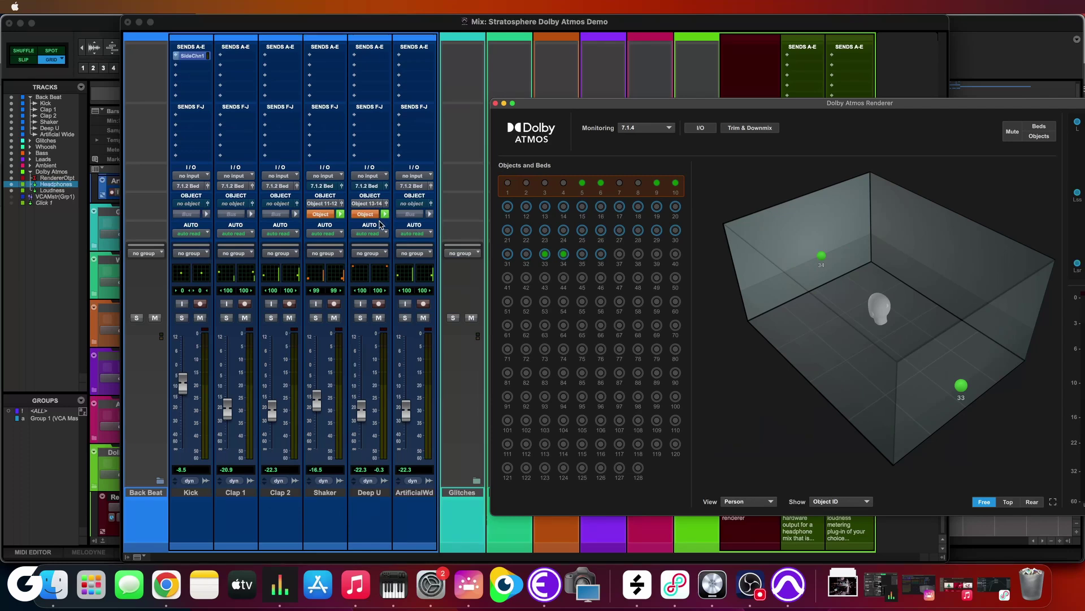
{"action": "left_click", "coordinate": [360, 317]}
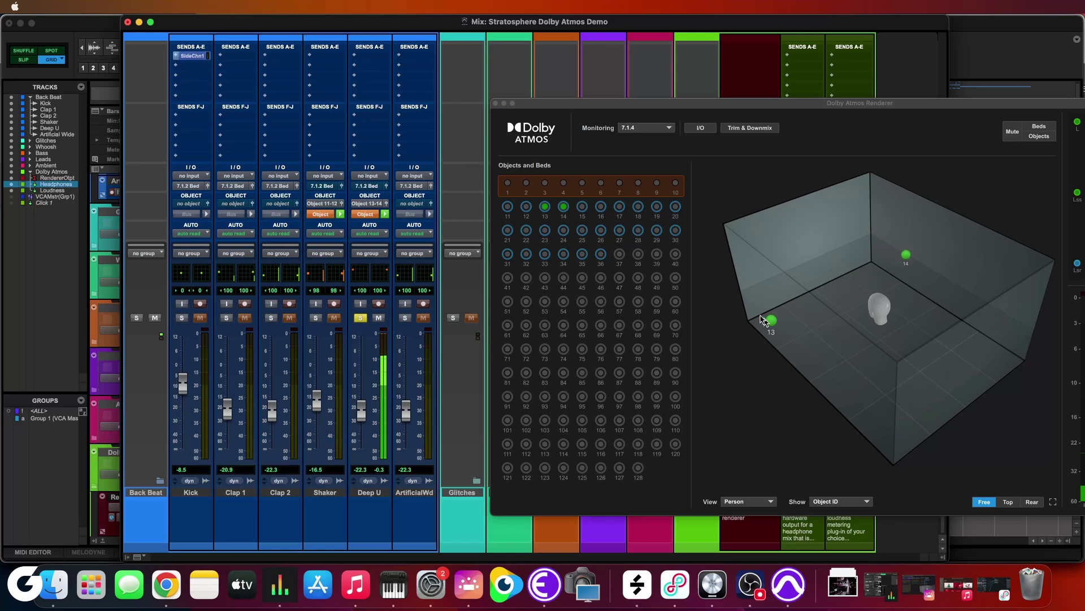
{"action": "left_click", "coordinate": [388, 205]}
{"action": "left_click_drag", "start_coordinate": [691, 185], "coordinate": [249, 66]}
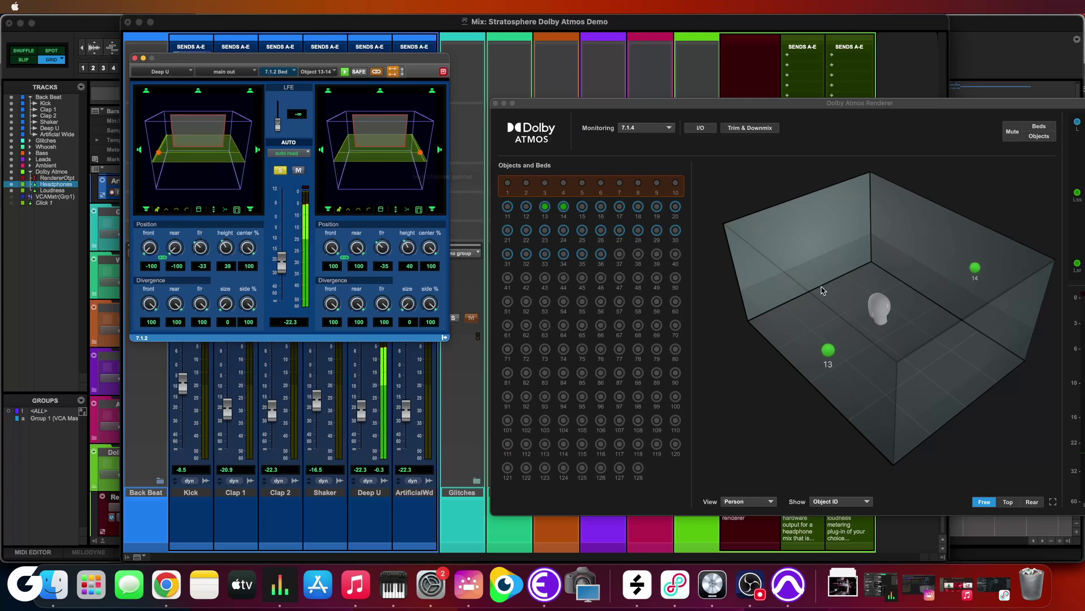
{"action": "key", "text": "space"}
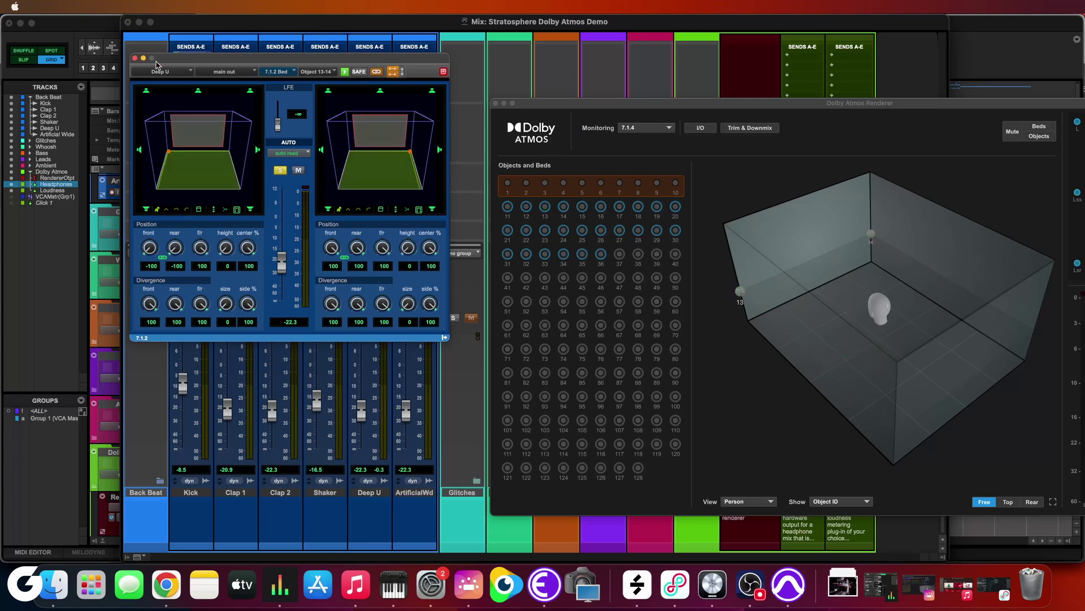
Rearrange the Deep U panner and renderer windows so the complete internal renderer is in view over the Mix window.
{"action": "left_click_drag", "start_coordinate": [204, 60], "coordinate": [303, 109]}
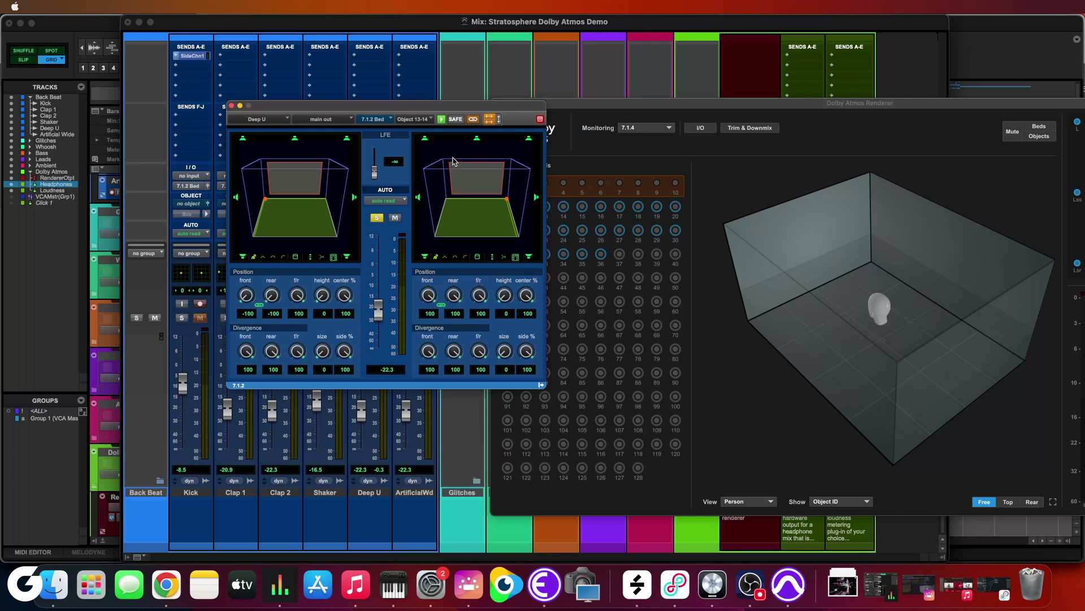
{"action": "left_click_drag", "start_coordinate": [442, 110], "coordinate": [600, 163]}
{"action": "left_click", "coordinate": [814, 220]}
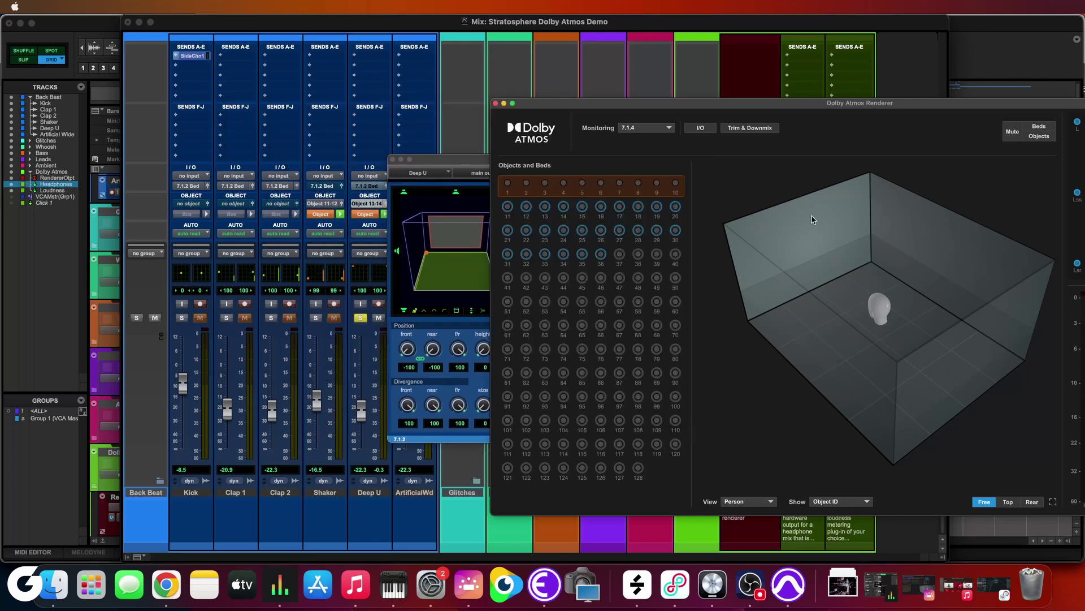
{"action": "left_click_drag", "start_coordinate": [770, 106], "coordinate": [592, 152]}
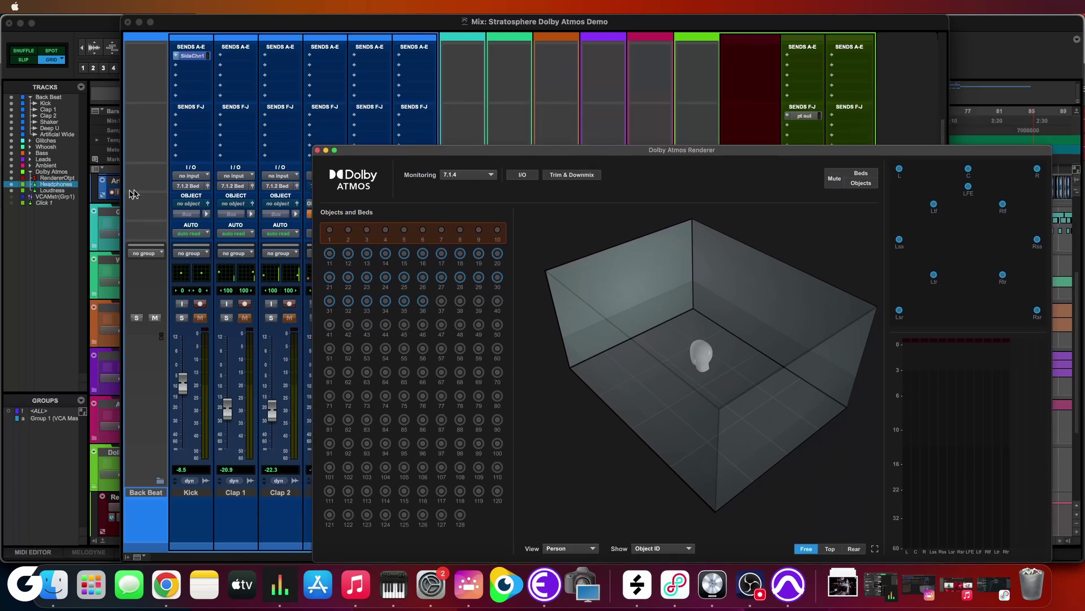
{"action": "left_click", "coordinate": [257, 189]}
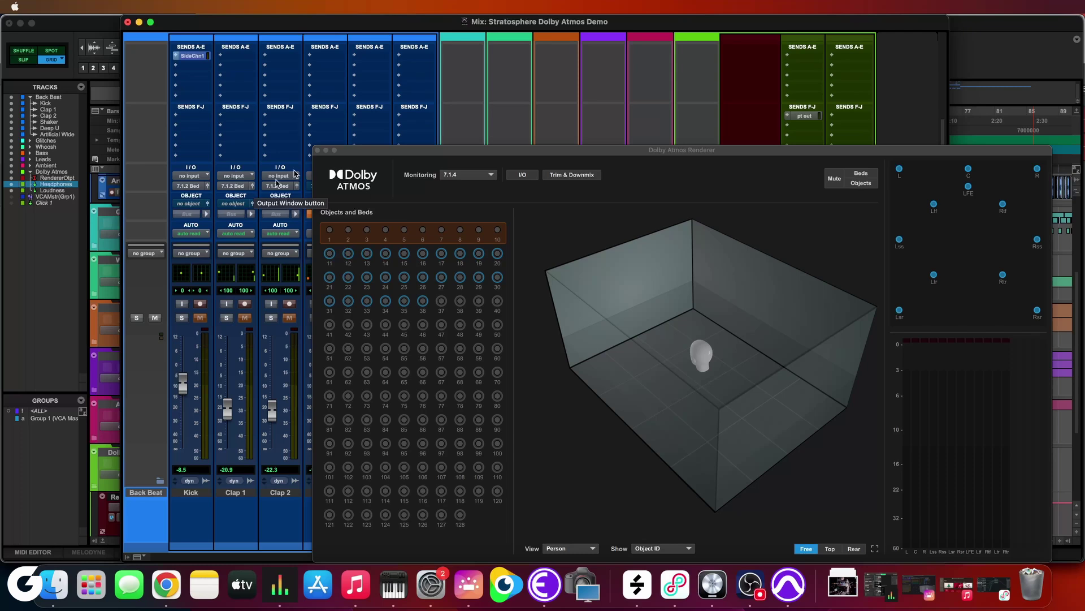
{"action": "left_click_drag", "start_coordinate": [484, 154], "coordinate": [435, 98]}
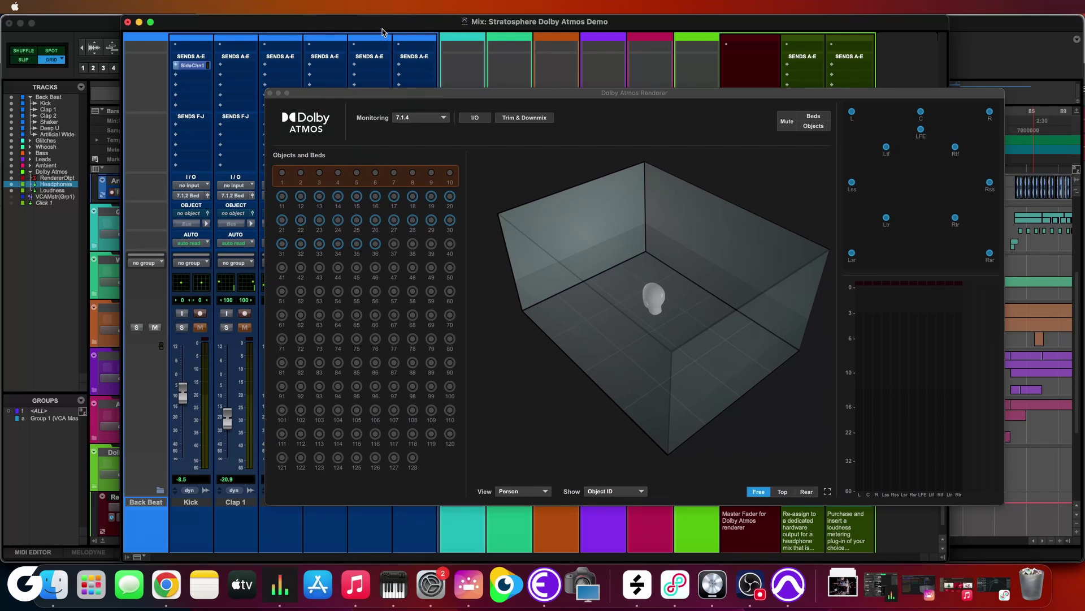
Open the Dolby Atmos page of I/O Setup and review the renderer choices, keeping Internal Renderer.
{"action": "left_click", "coordinate": [341, 7]}
{"action": "left_click", "coordinate": [359, 80]}
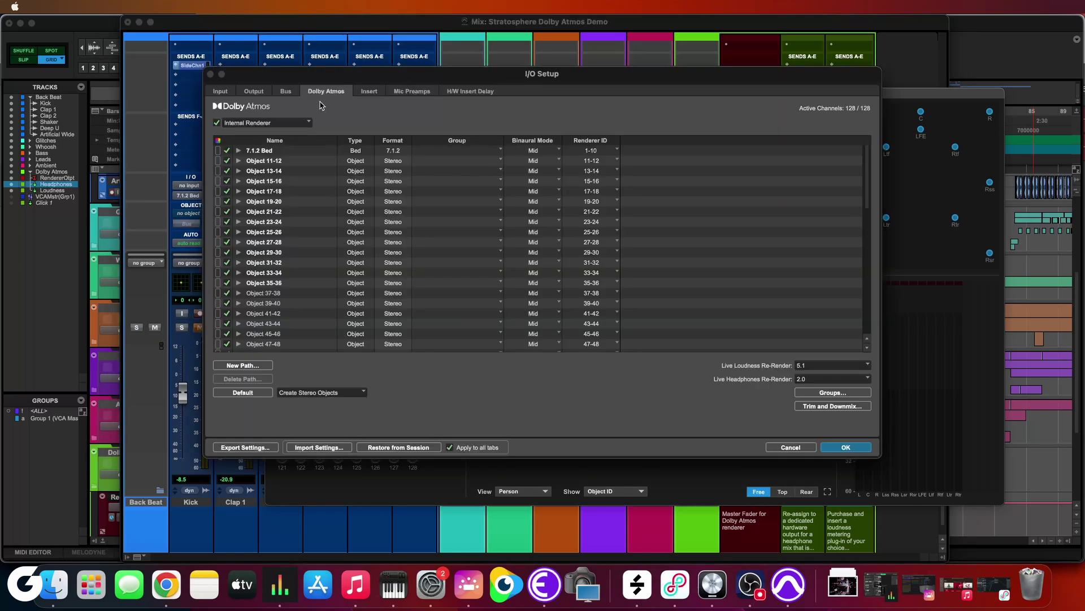
{"action": "left_click", "coordinate": [272, 123]}
{"action": "left_click", "coordinate": [315, 127]}
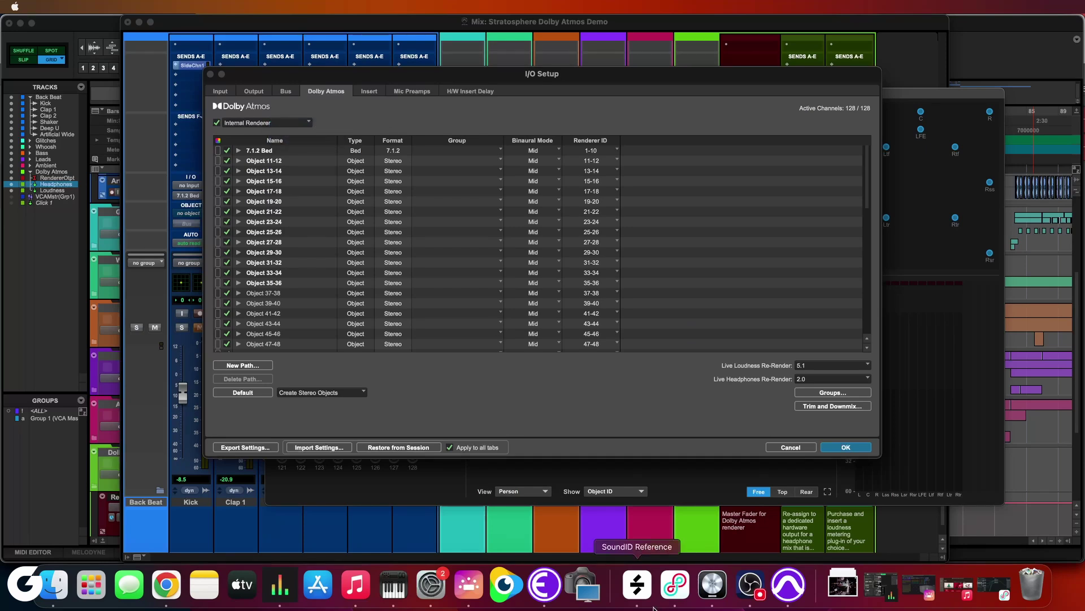
Switch to the standalone Dolby Atmos Renderer, set its source to INPUT, and return to Pro Tools to cancel I/O Setup.
{"action": "left_click", "coordinate": [476, 586]}
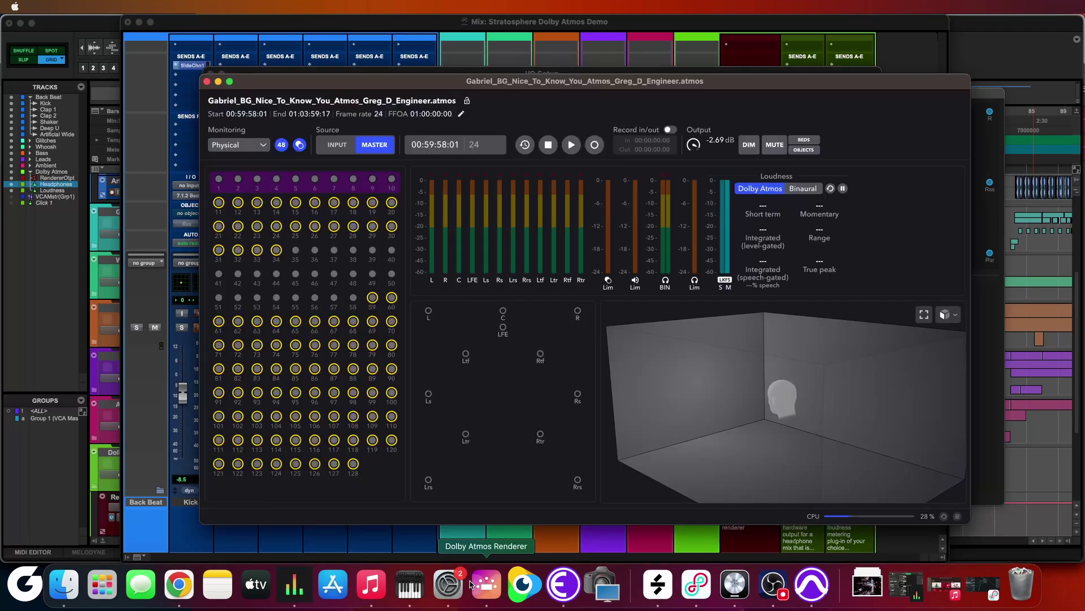
{"action": "left_click", "coordinate": [340, 146]}
{"action": "left_click_drag", "start_coordinate": [738, 85], "coordinate": [743, 197]}
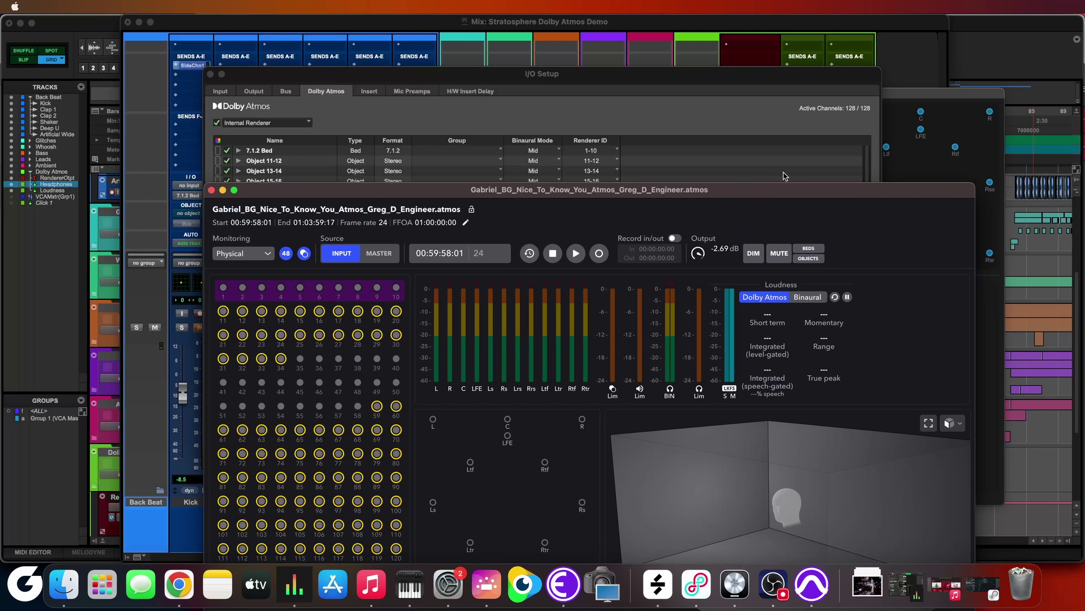
{"action": "left_click", "coordinate": [940, 156]}
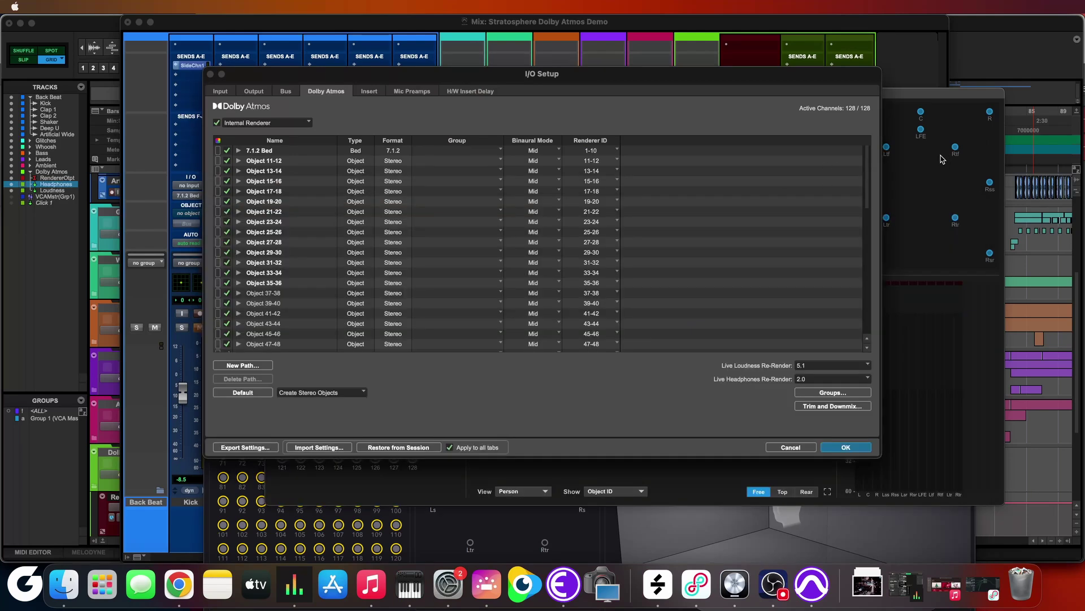
{"action": "left_click", "coordinate": [792, 448]}
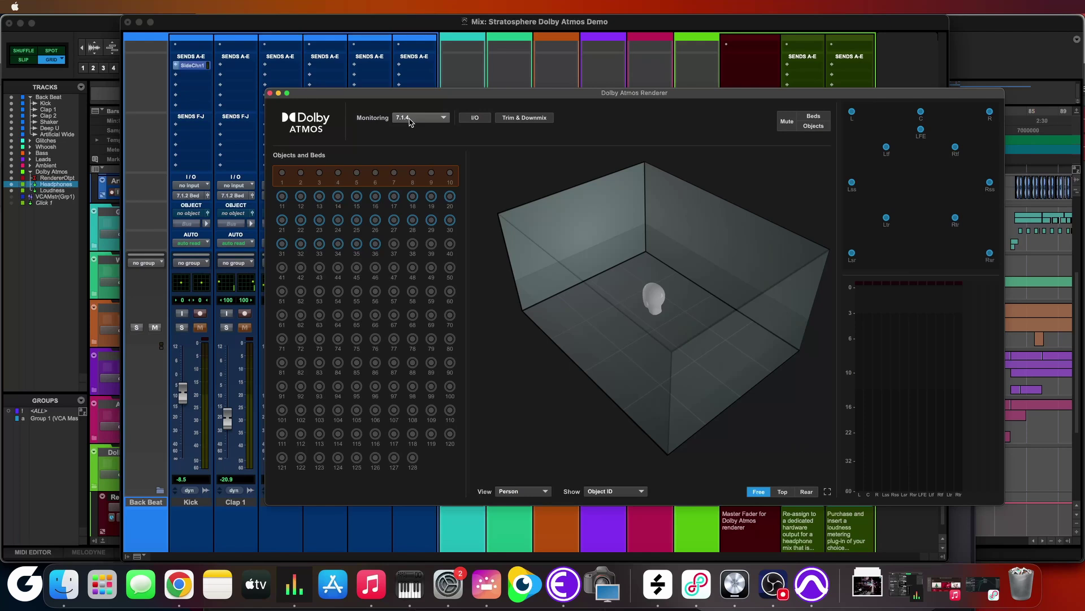
Return to the standalone Dolby Atmos Renderer, try the 7.1 monitoring format, and set monitoring to GD 7.1.2.
{"action": "left_click", "coordinate": [488, 582]}
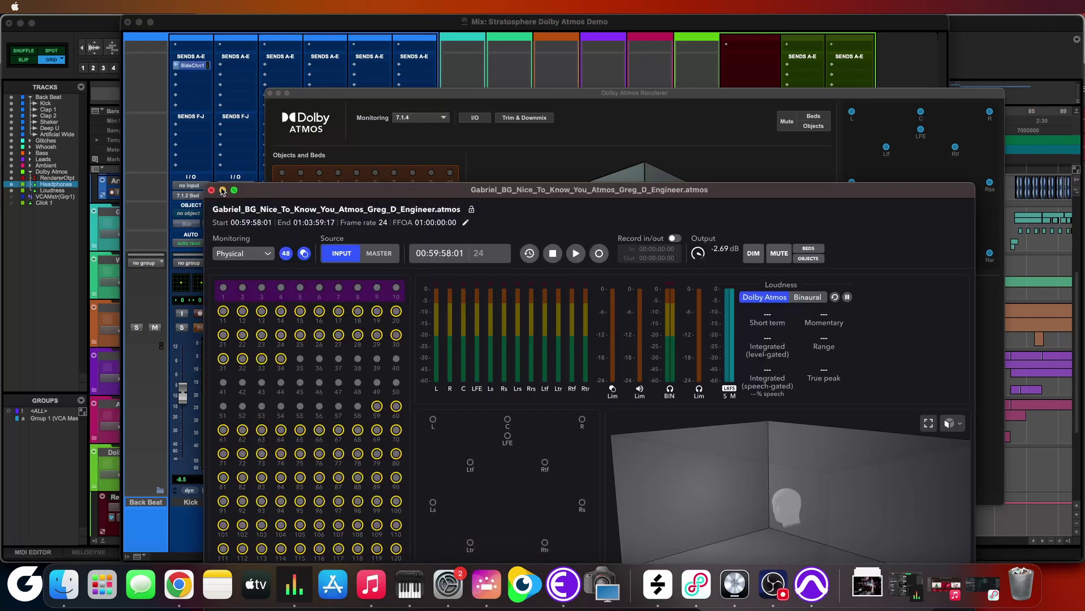
{"action": "left_click", "coordinate": [252, 253]}
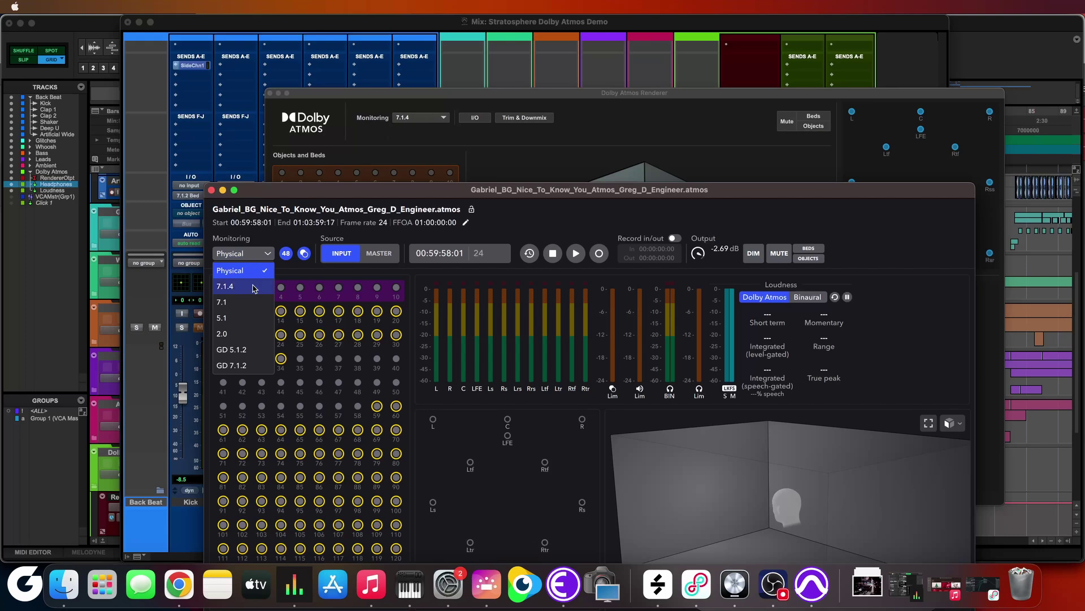
{"action": "left_click", "coordinate": [252, 302]}
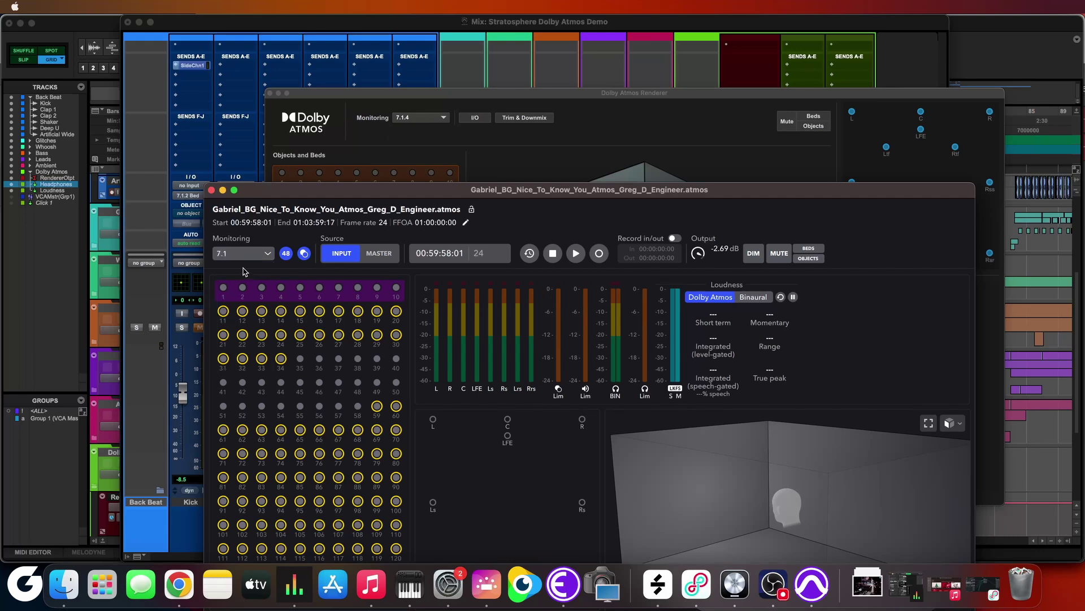
{"action": "left_click", "coordinate": [243, 253]}
{"action": "left_click", "coordinate": [240, 365]}
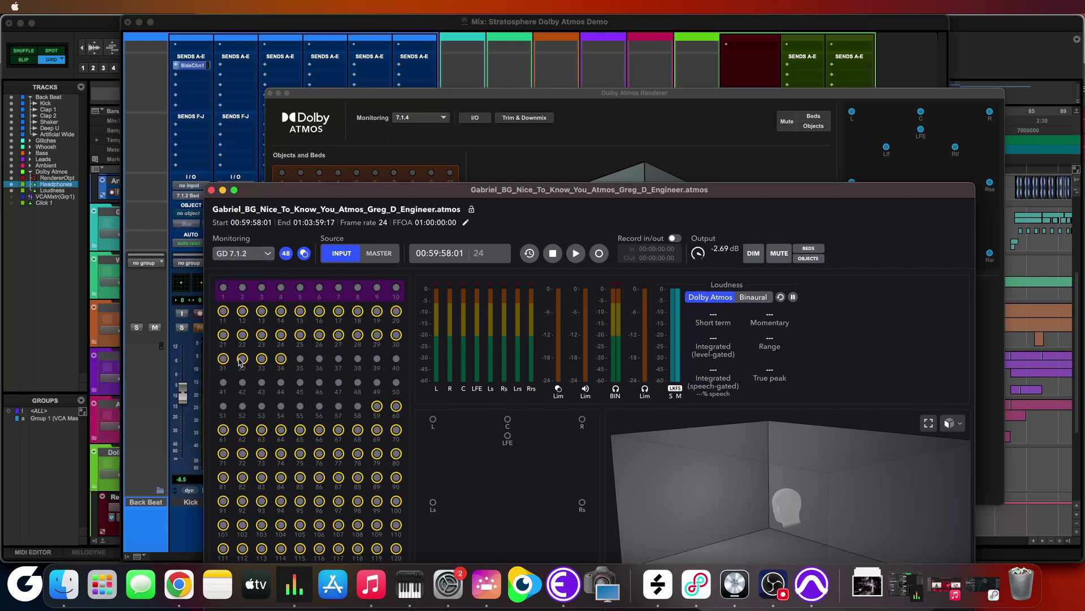
Set the standalone Dolby Atmos Renderer's monitoring format to 7.1.4 and return to the internal renderer in Pro Tools.
{"action": "left_click", "coordinate": [246, 253]}
{"action": "left_click", "coordinate": [245, 285]}
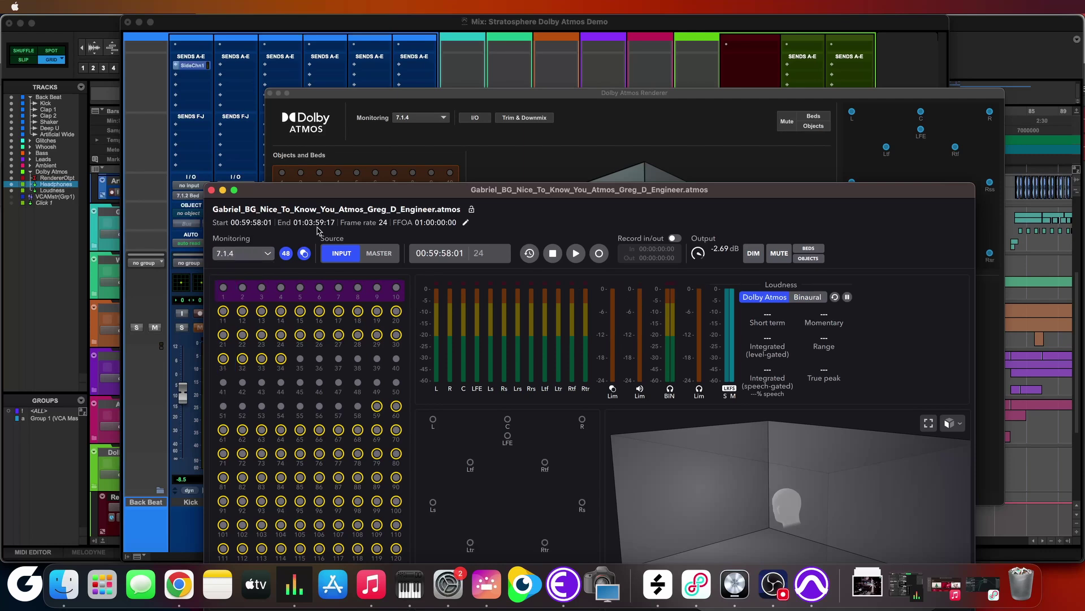
{"action": "left_click", "coordinate": [456, 145]}
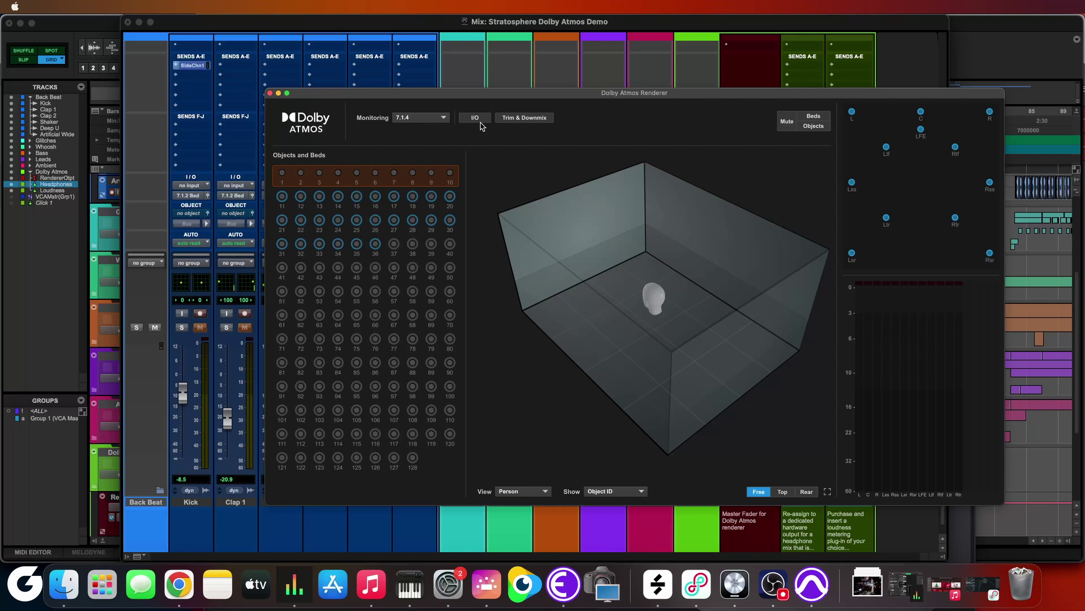
Switch to the standalone Dolby Atmos Renderer, move its window fully into view, and review the Input configuration, accepting it as is.
{"action": "left_click", "coordinate": [486, 583]}
{"action": "left_click_drag", "start_coordinate": [207, 181], "coordinate": [207, 21]}
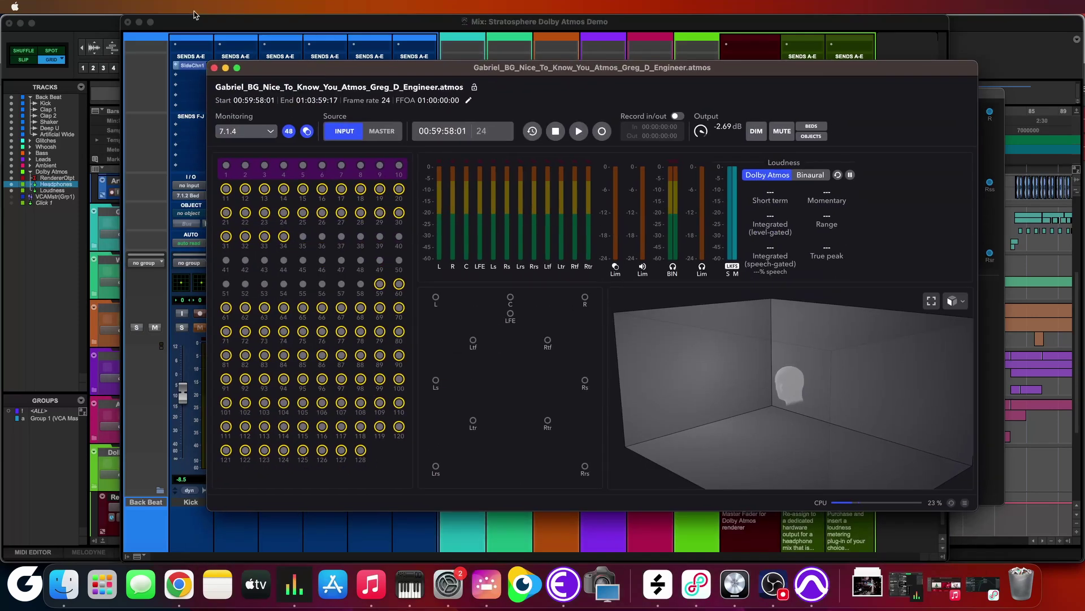
{"action": "left_click", "coordinate": [178, 8]}
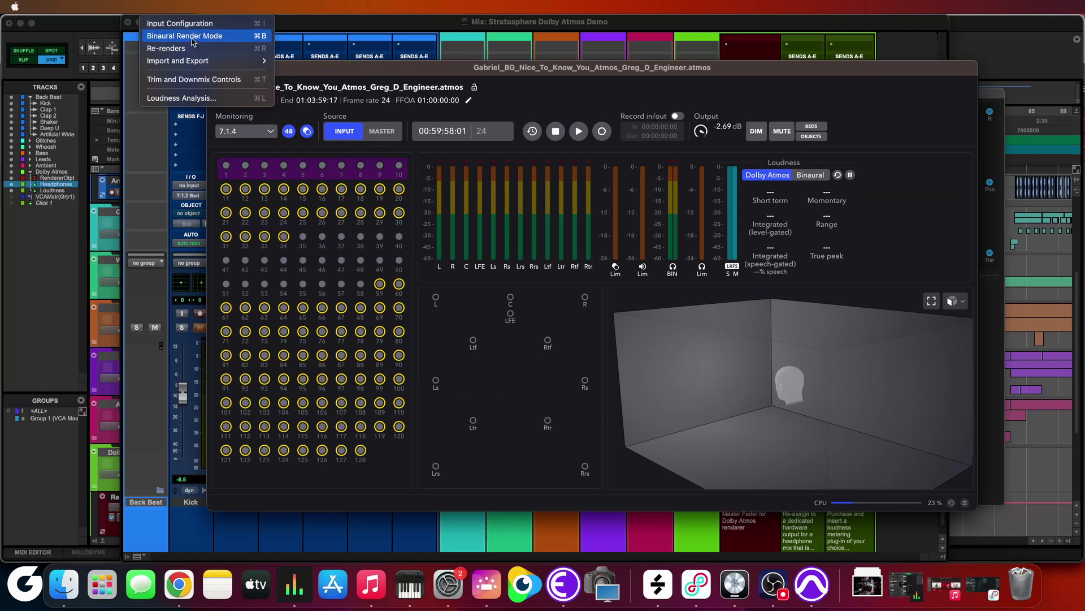
{"action": "left_click", "coordinate": [200, 24]}
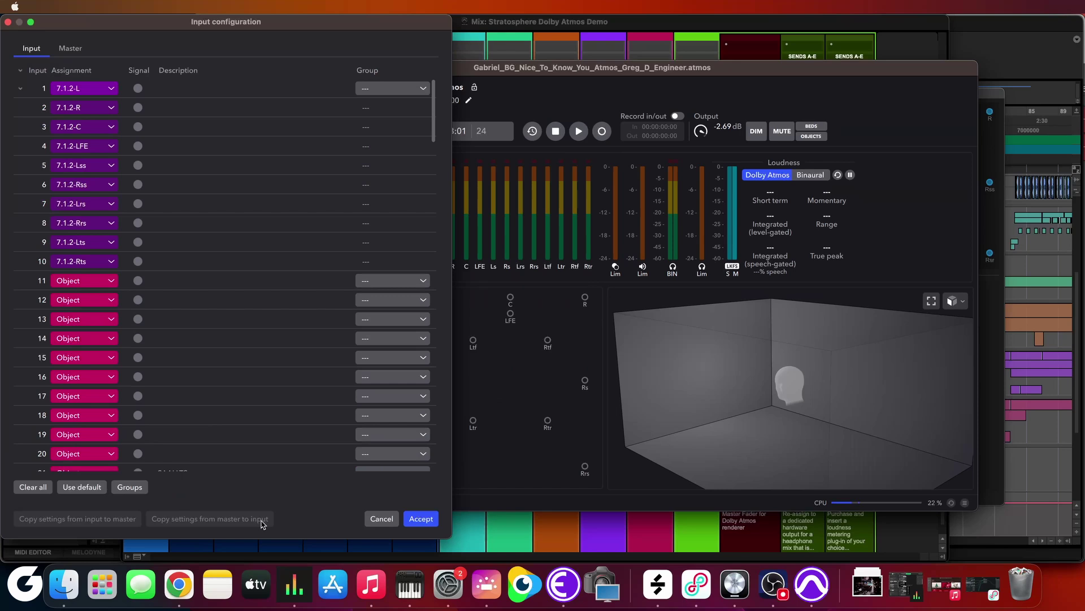
{"action": "left_click", "coordinate": [421, 518]}
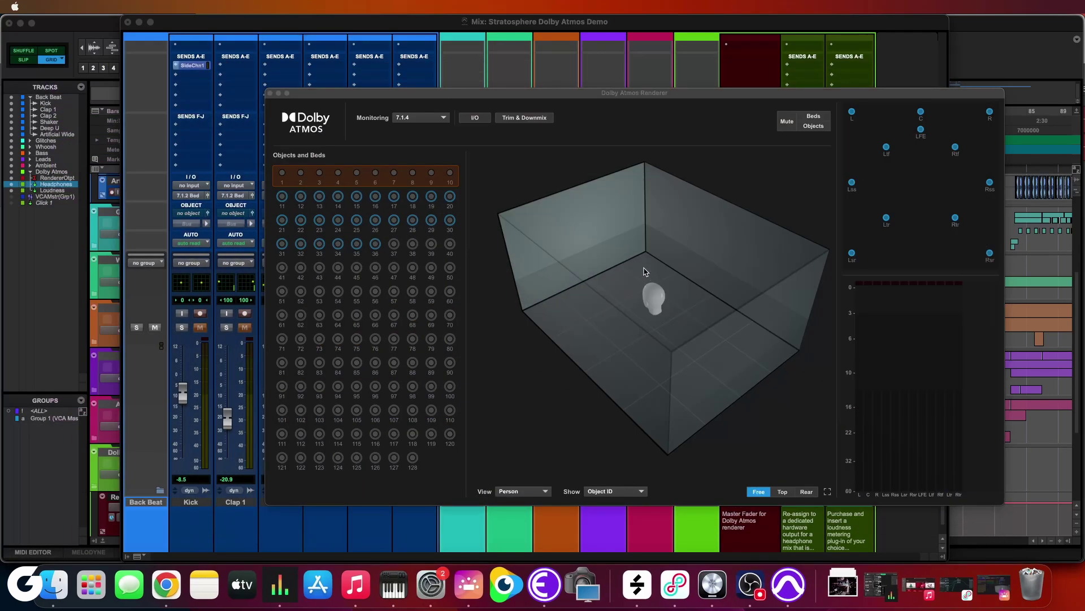
Open the Dolby Atmos page of I/O Setup from Pro Tools' internal renderer and review the Binaural Mode and renderer assignments.
{"action": "left_click_drag", "start_coordinate": [641, 272], "coordinate": [618, 252]}
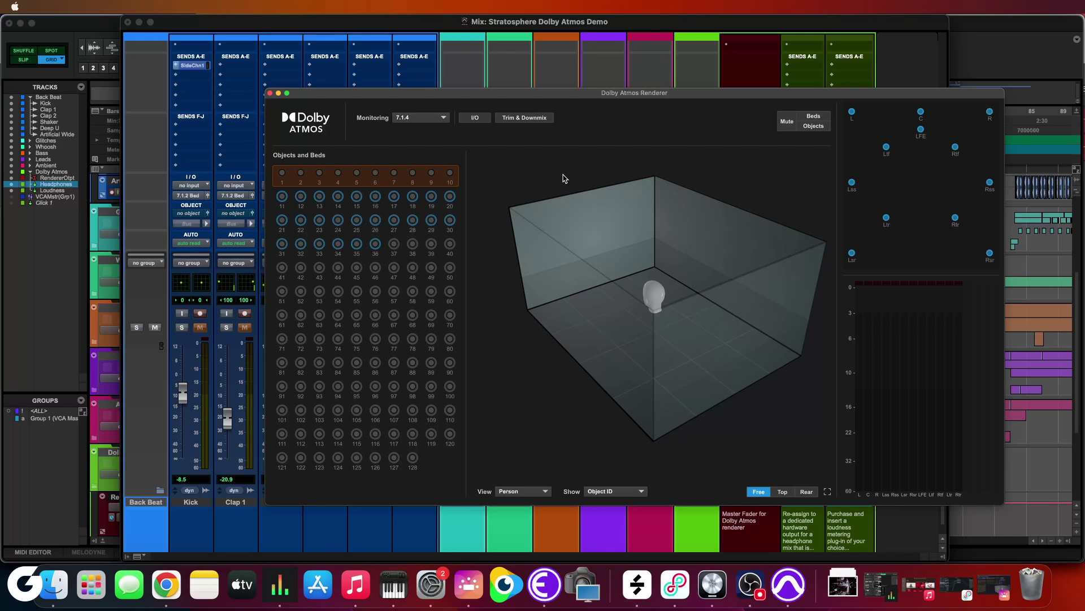
{"action": "left_click", "coordinate": [489, 120]}
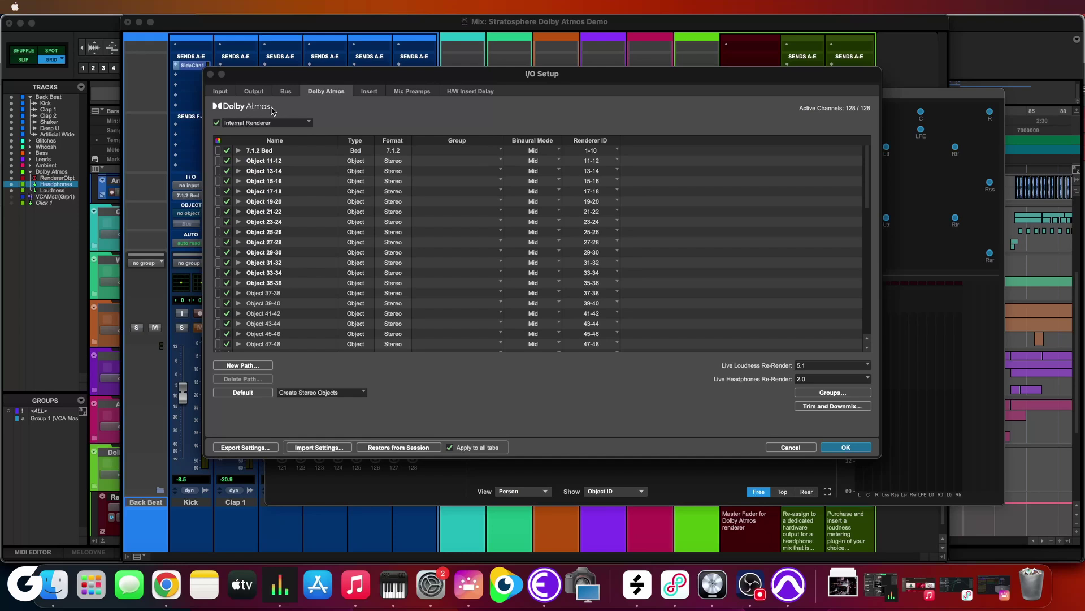
{"action": "left_click", "coordinate": [783, 447]}
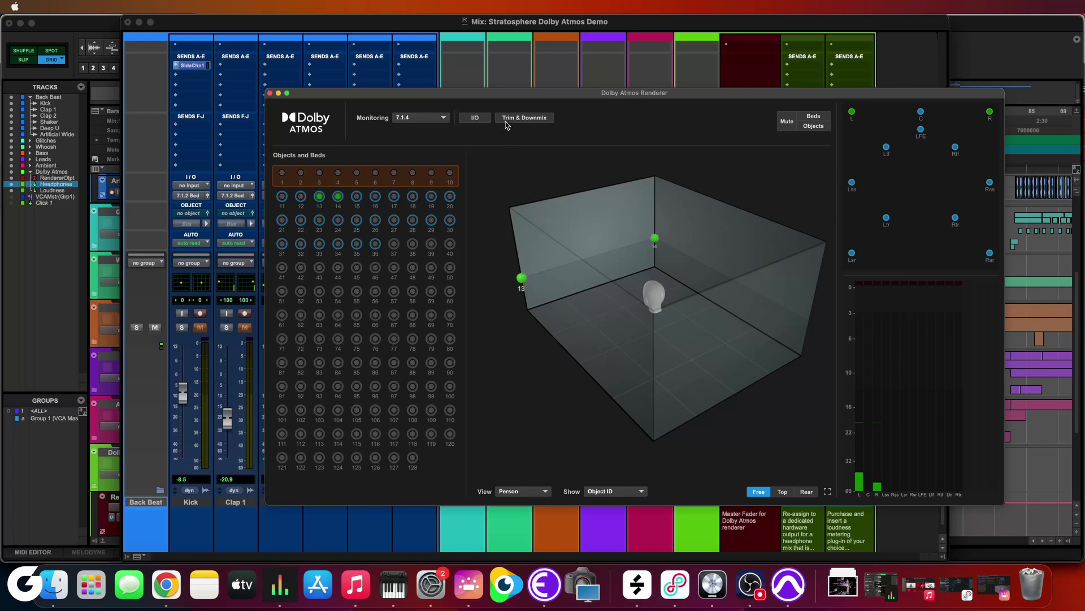
{"action": "left_click", "coordinate": [475, 118]}
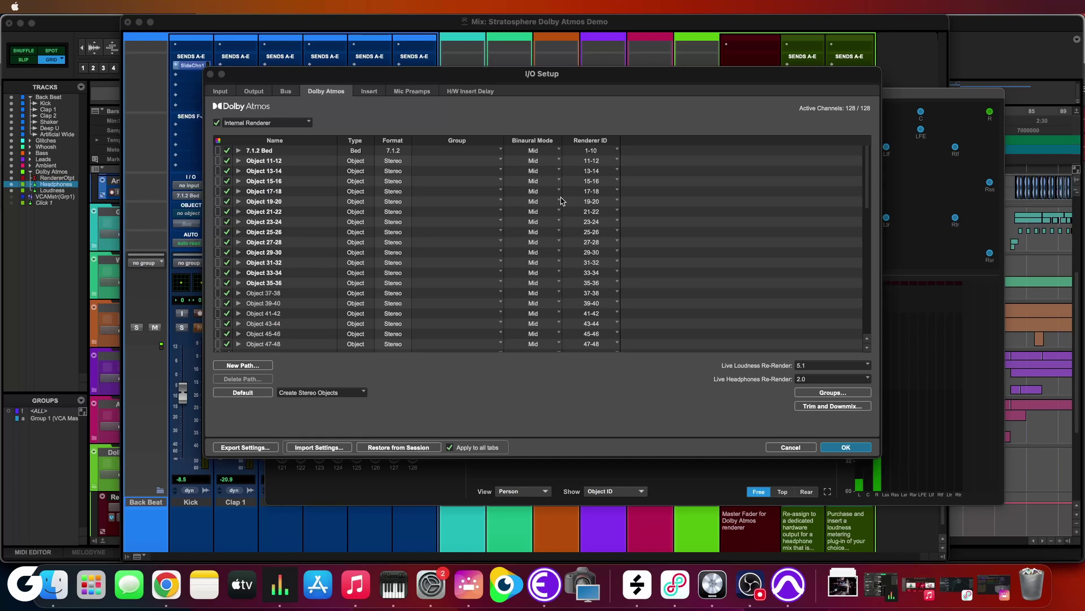
{"action": "left_click", "coordinate": [841, 448]}
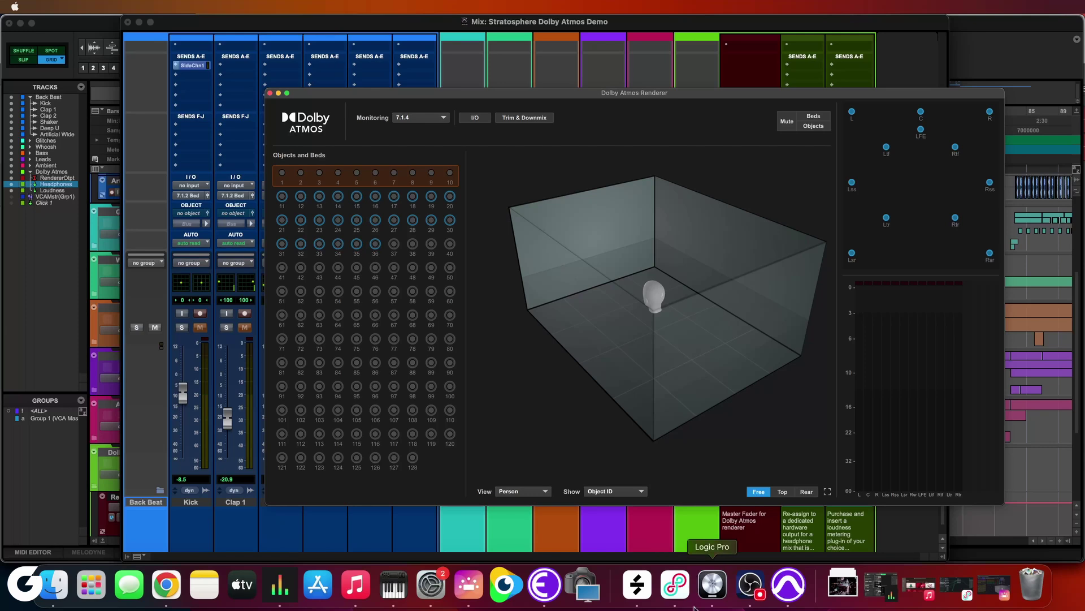
Switch to Loopback to examine the Loopback Audio 3 routing, and go back to the standalone Dolby Atmos Renderer.
{"action": "left_click", "coordinate": [674, 586]}
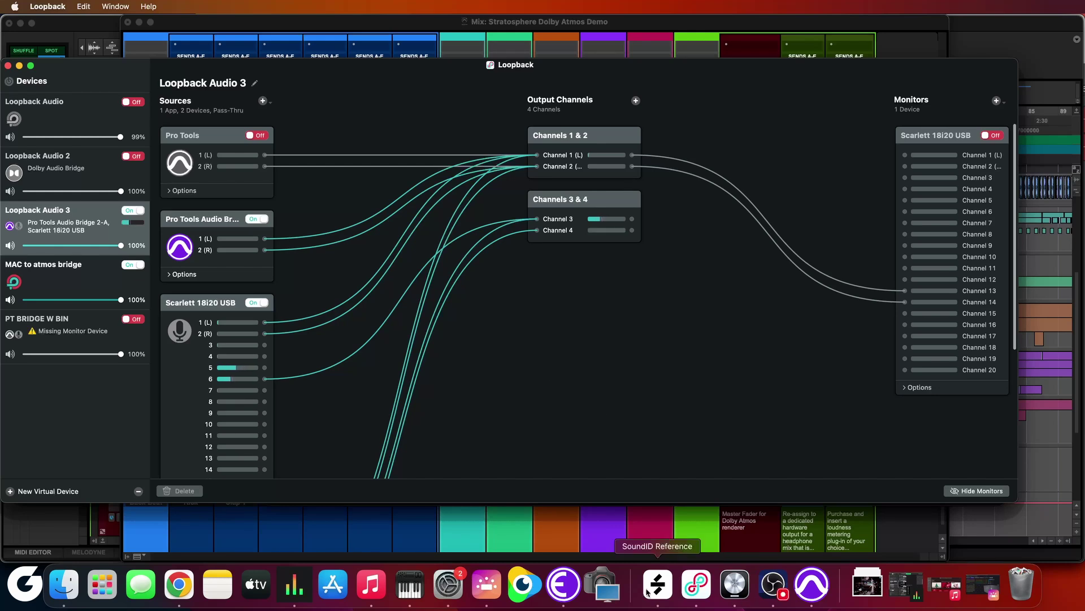
{"action": "left_click", "coordinate": [487, 585]}
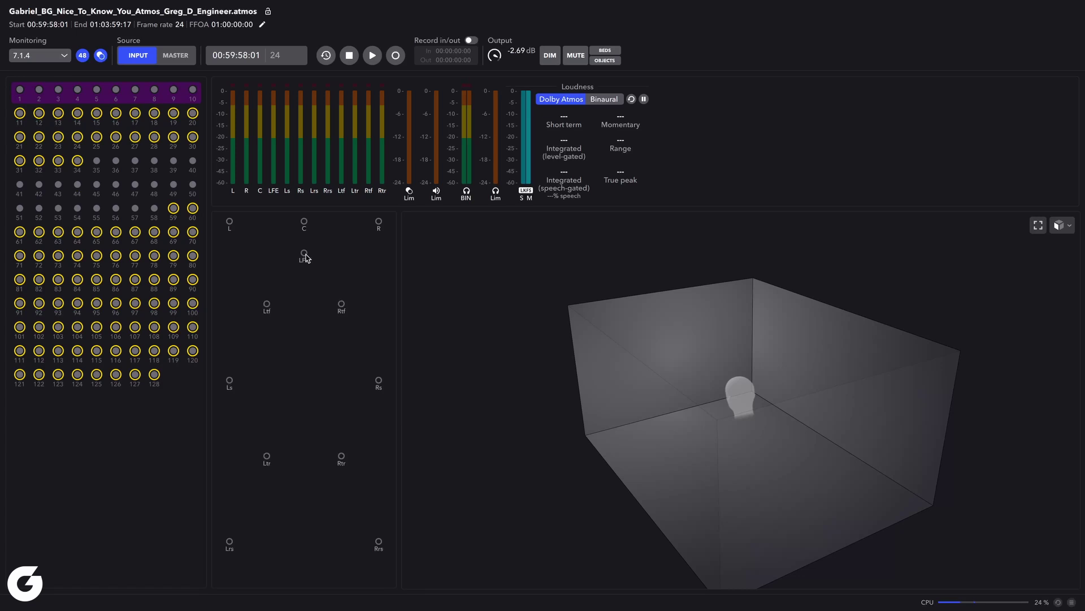
Try soloing individual speakers in the standalone renderer's room layout: LFE, Ltf, Rtf, Rs, Ls and C.
{"action": "left_click", "coordinate": [305, 254]}
{"action": "left_click", "coordinate": [266, 301]}
{"action": "left_click", "coordinate": [267, 308]}
{"action": "left_click", "coordinate": [342, 305]}
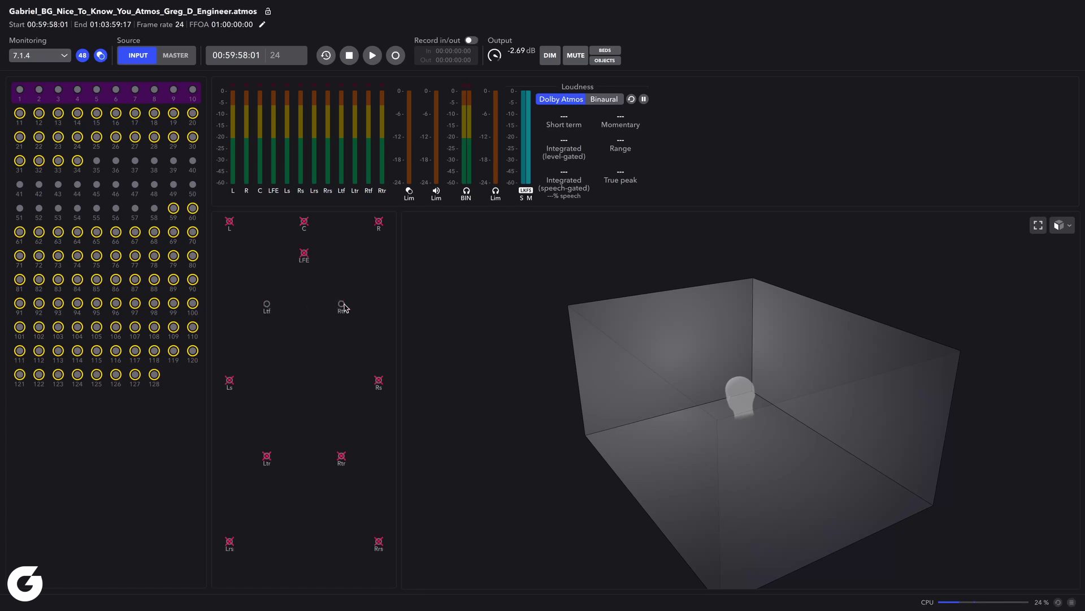
{"action": "left_click", "coordinate": [379, 380]}
{"action": "left_click", "coordinate": [229, 380]}
{"action": "left_click", "coordinate": [304, 221]}
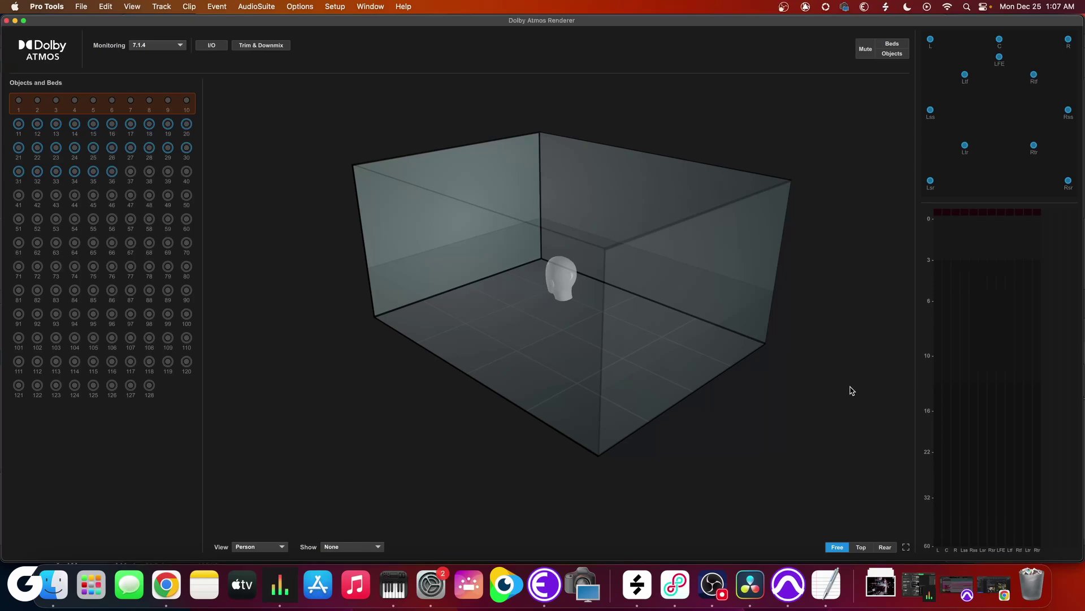
Check Loopback Audio 3 in Loopback and review the speaker bass management frequencies in the standalone renderer's Preferences, keeping 50 Hz.
{"action": "left_click", "coordinate": [723, 585]}
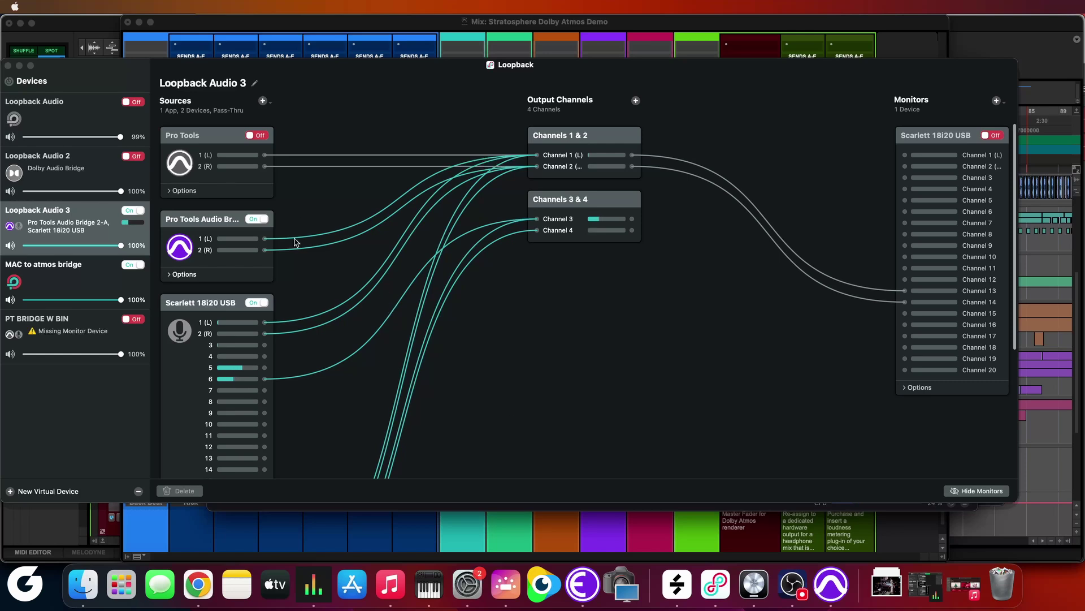
{"action": "left_click", "coordinate": [127, 6]}
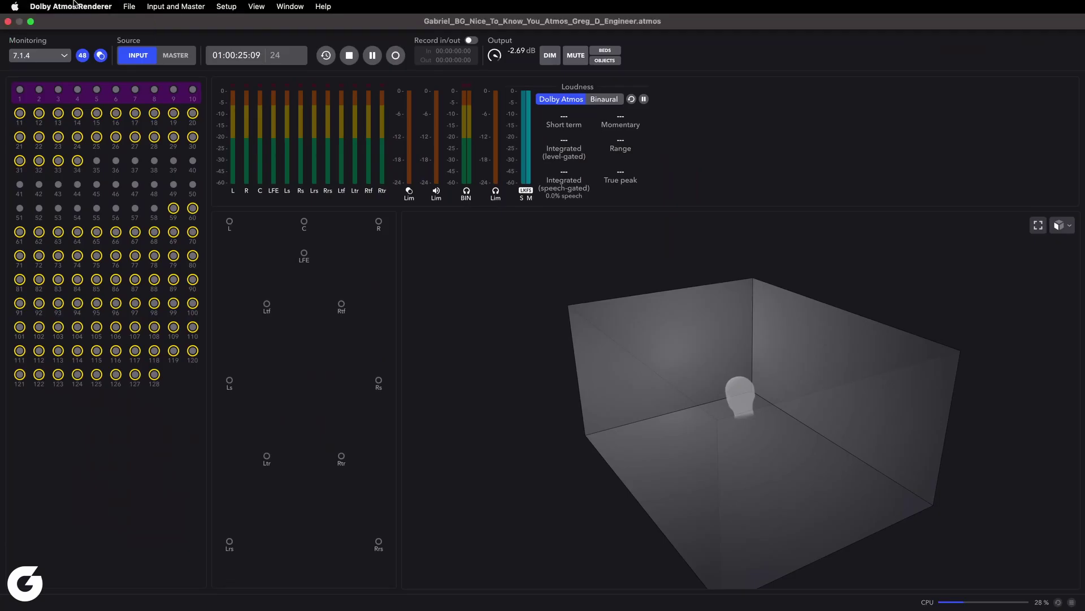
{"action": "left_click", "coordinate": [72, 6]}
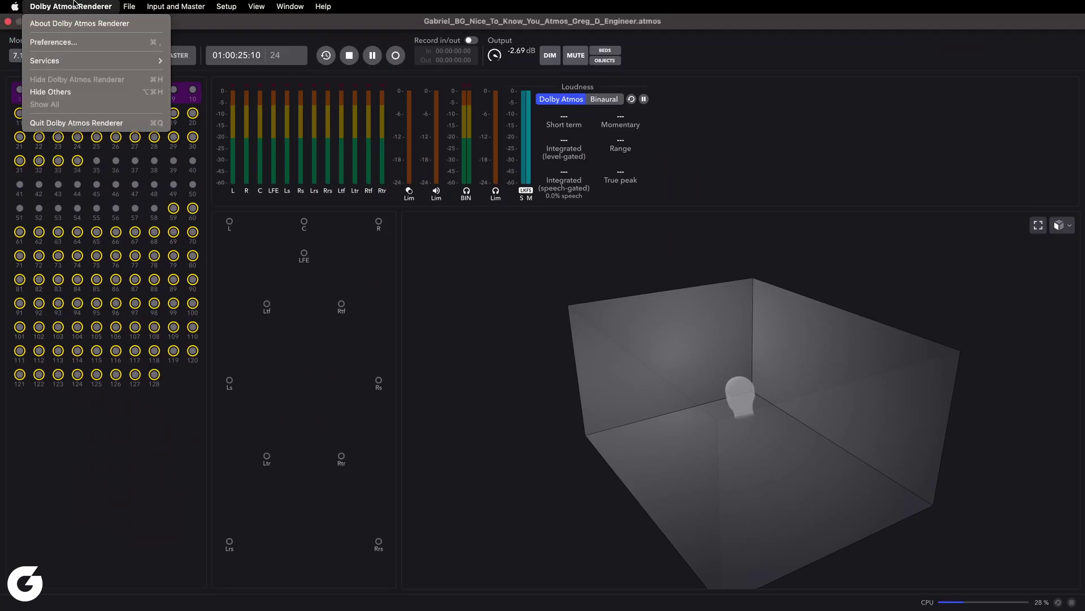
{"action": "left_click", "coordinate": [63, 42]}
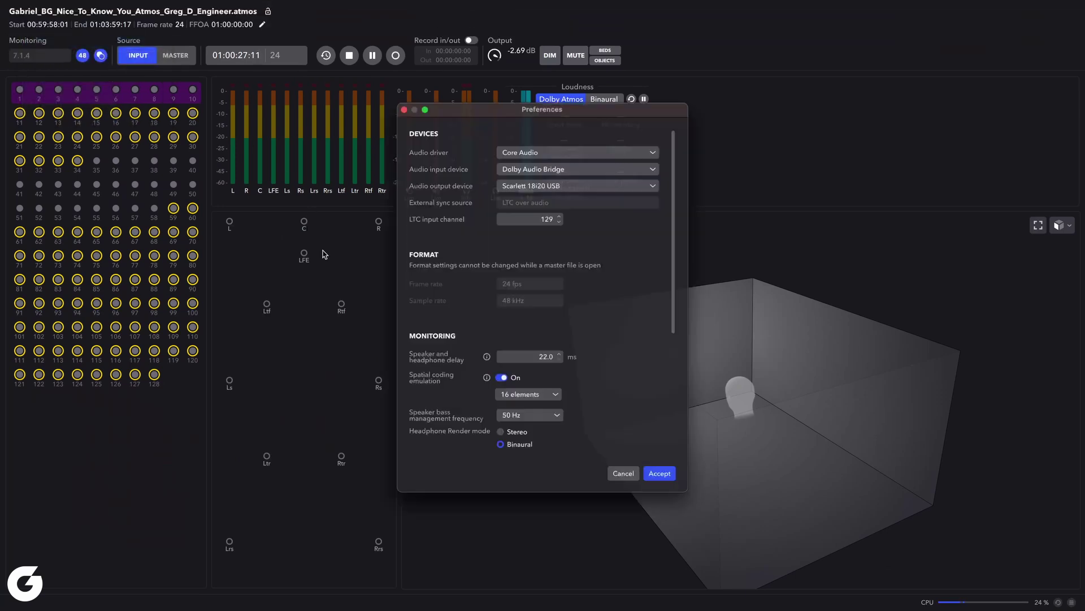
{"action": "scroll", "coordinate": [590, 372], "scroll_direction": "down", "scroll_amount": 2}
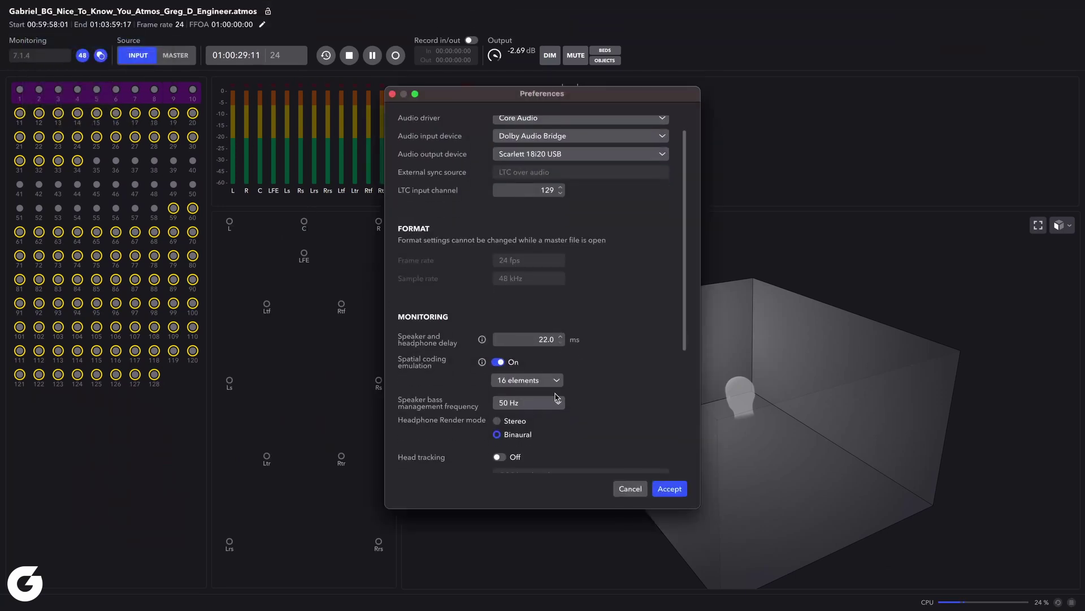
{"action": "left_click", "coordinate": [529, 403]}
{"action": "scroll", "coordinate": [531, 237], "scroll_direction": "up", "scroll_amount": 3}
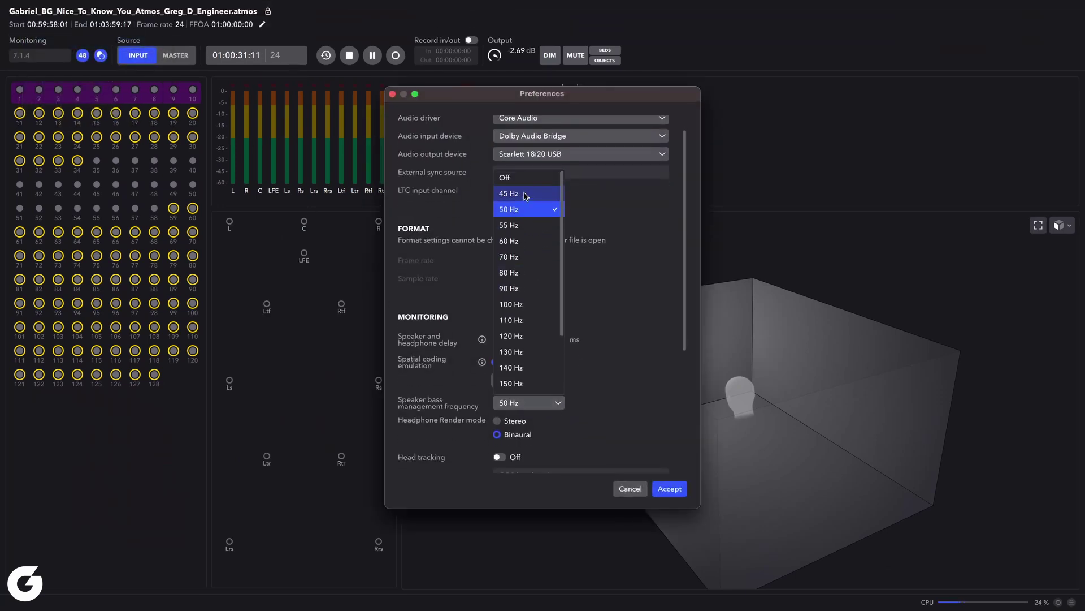
{"action": "left_click", "coordinate": [525, 211]}
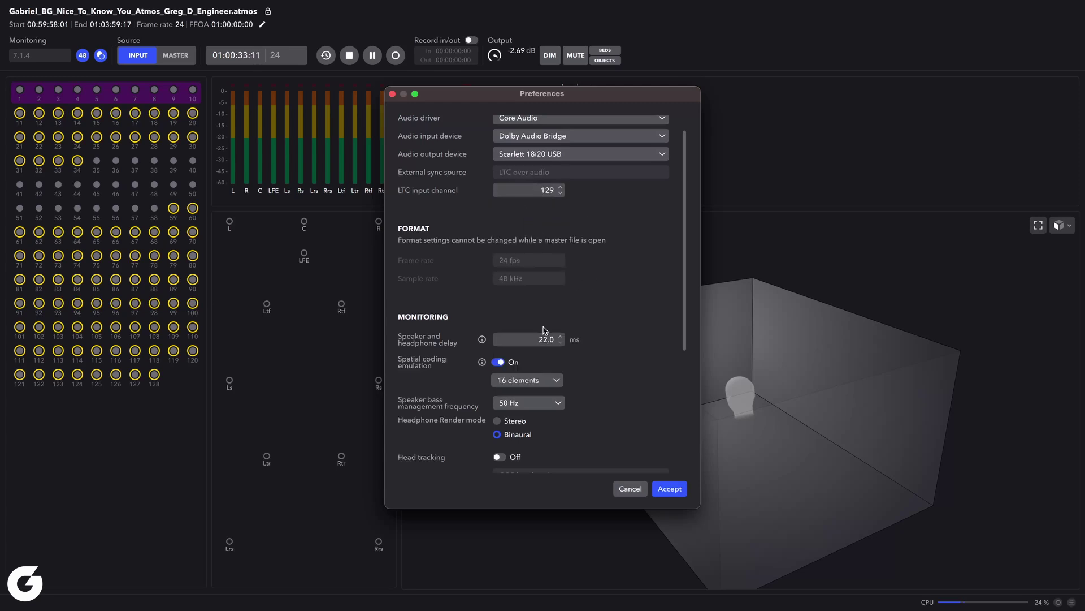
{"action": "left_click", "coordinate": [667, 489]}
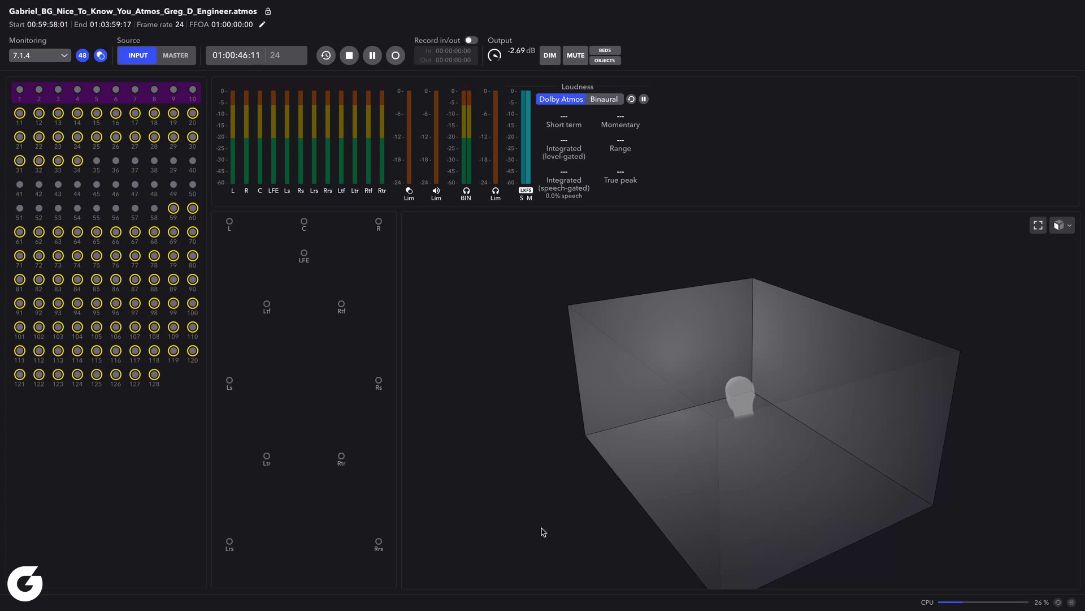
Switch to Pro Tools' internal renderer and try the 7.1 monitoring format.
{"action": "mouse_move", "coordinate": [3, 3]}
{"action": "left_click", "coordinate": [32, 21]}
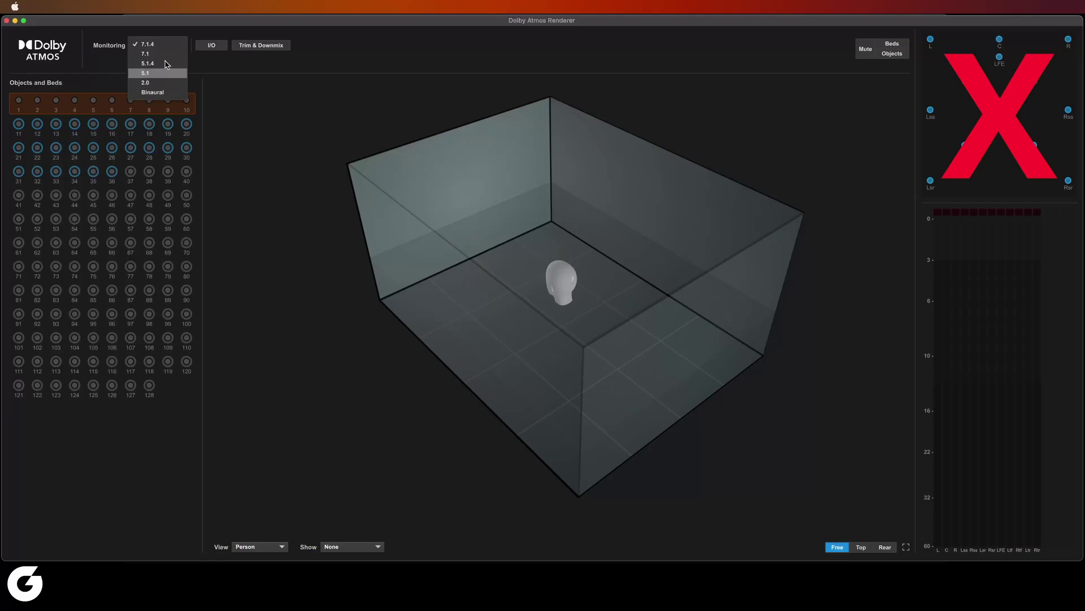
{"action": "left_click", "coordinate": [164, 55]}
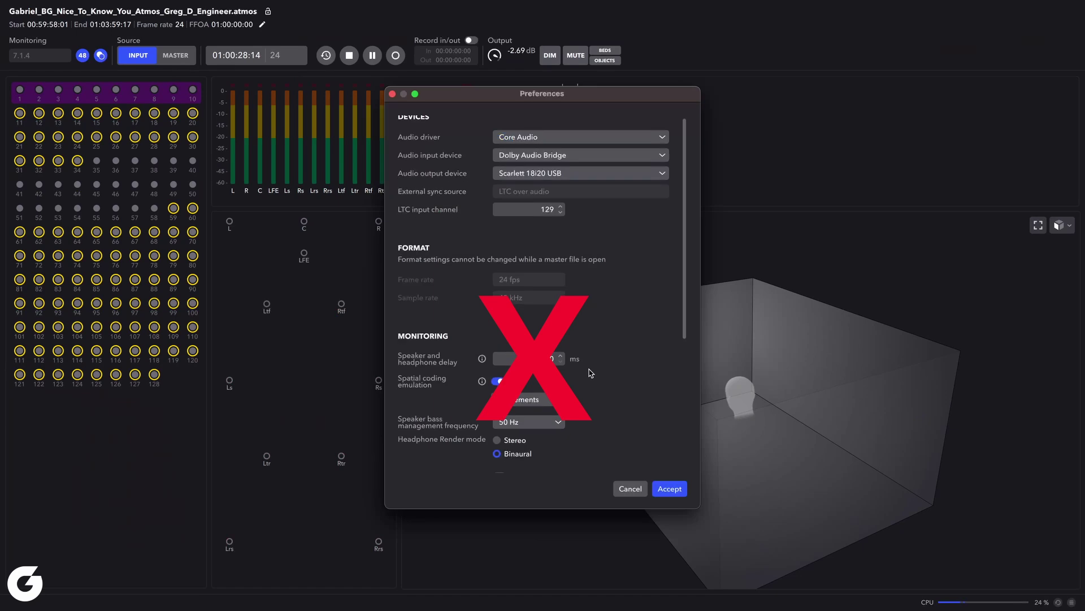
Look through the speaker bass management frequency choices in the standalone renderer's Preferences.
{"action": "scroll", "coordinate": [552, 405], "scroll_direction": "down", "scroll_amount": 2}
{"action": "left_click", "coordinate": [551, 402]}
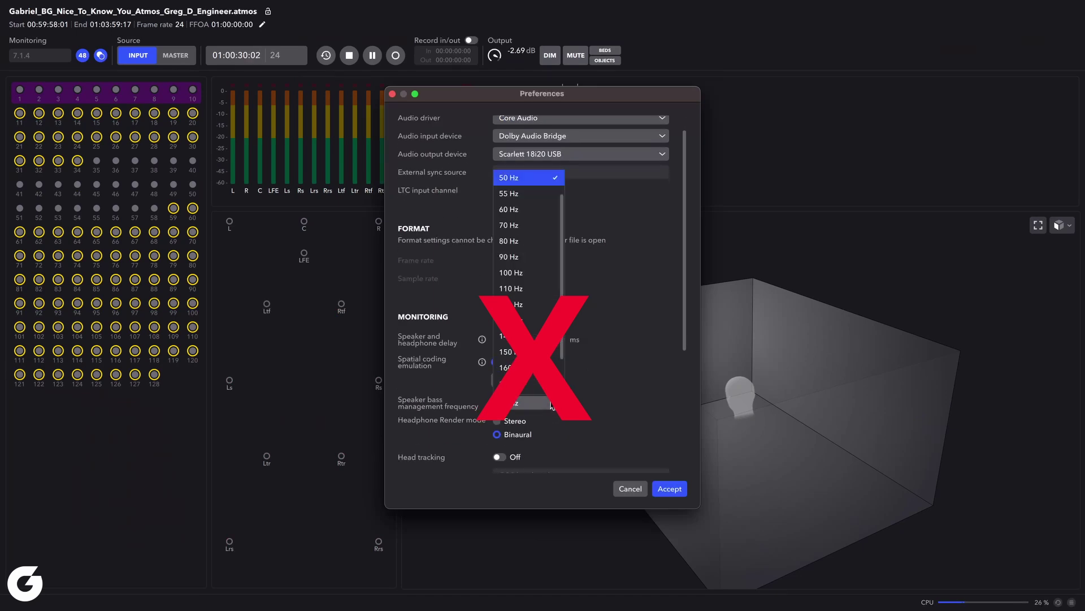
{"action": "scroll", "coordinate": [524, 204], "scroll_direction": "up", "scroll_amount": 2}
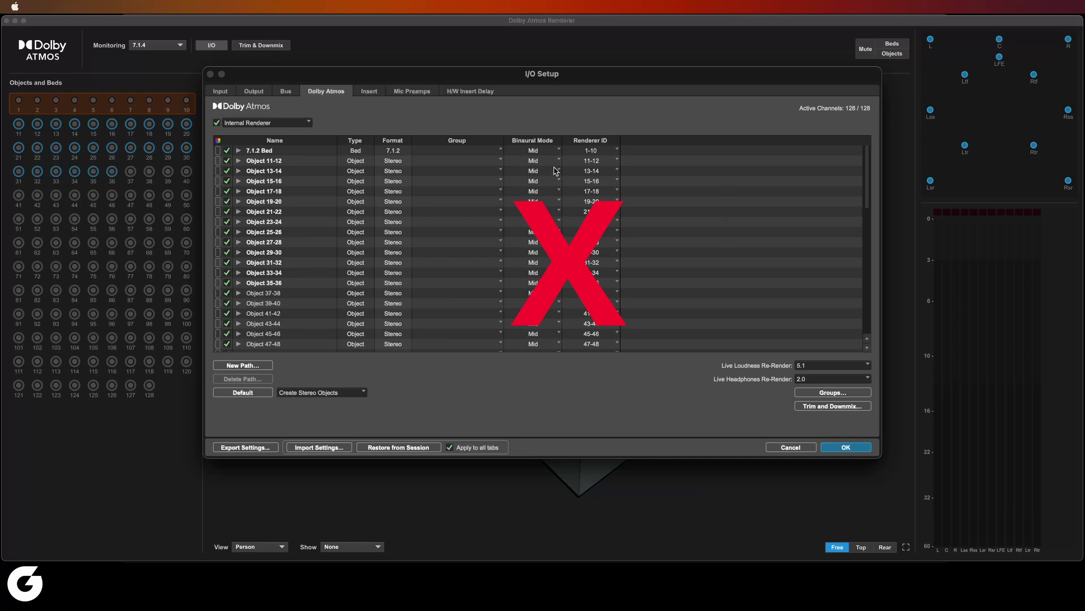
Set the Binaural Mode of Object 13-14 to Near in Pro Tools' I/O Setup and accept the change.
{"action": "left_click", "coordinate": [554, 170]}
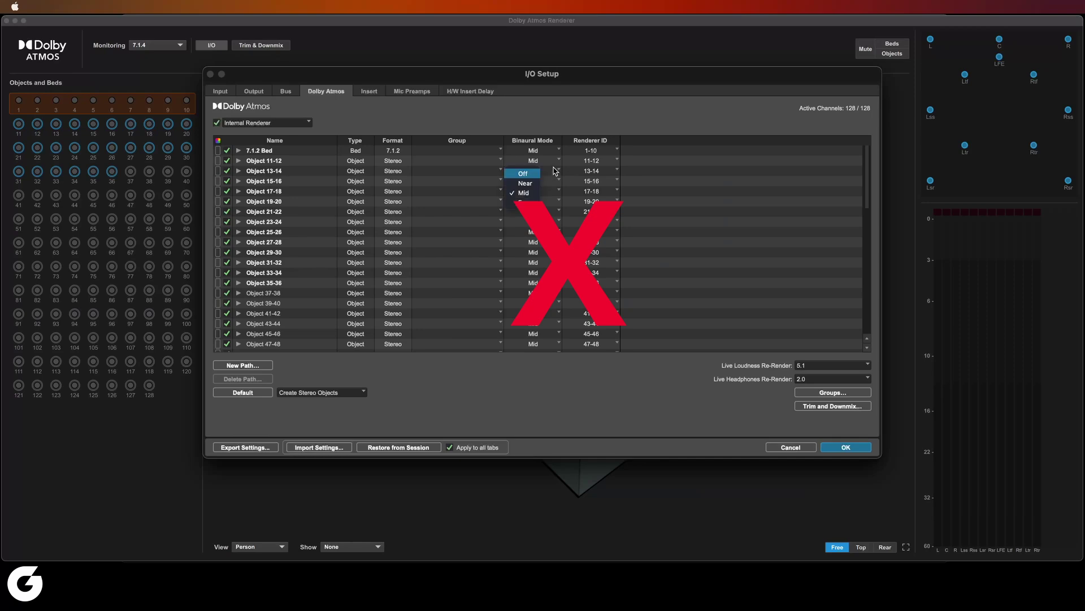
{"action": "left_click", "coordinate": [532, 181]}
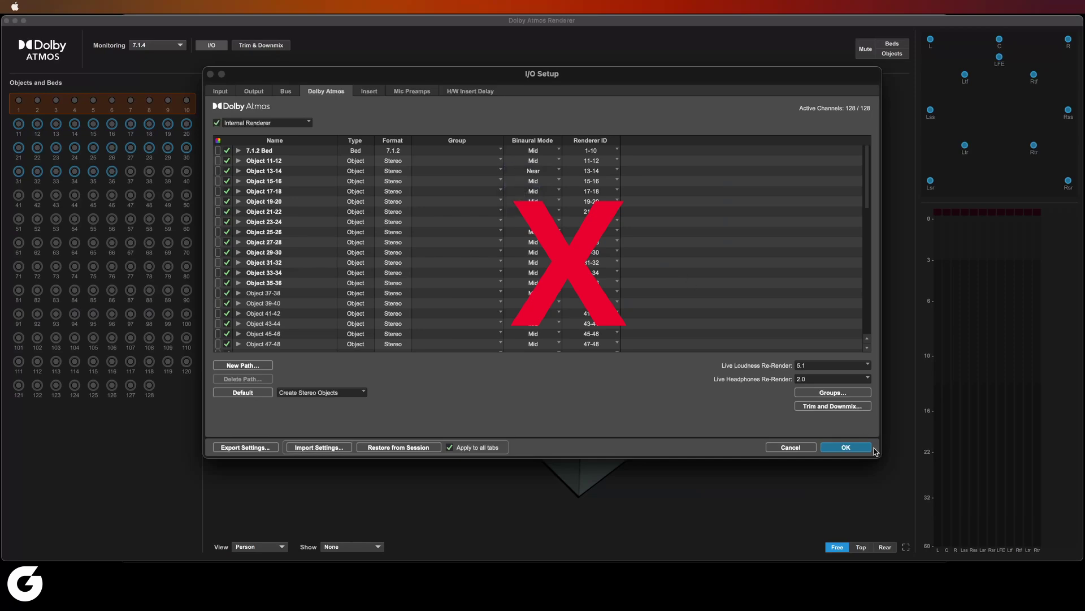
{"action": "left_click", "coordinate": [856, 448]}
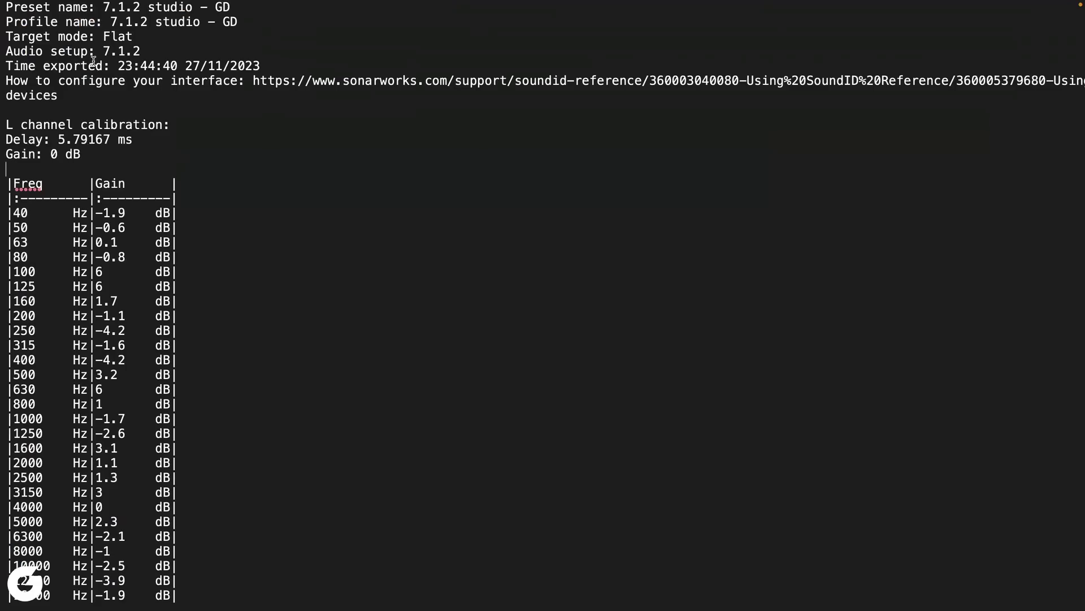
Review the exported 7.1.2 studio calibration values and examine the L speaker's EQ in the standalone renderer's Speaker calibration.
{"action": "scroll", "coordinate": [93, 61], "scroll_direction": "down", "scroll_amount": 1}
{"action": "scroll", "coordinate": [94, 61], "scroll_direction": "down", "scroll_amount": 5}
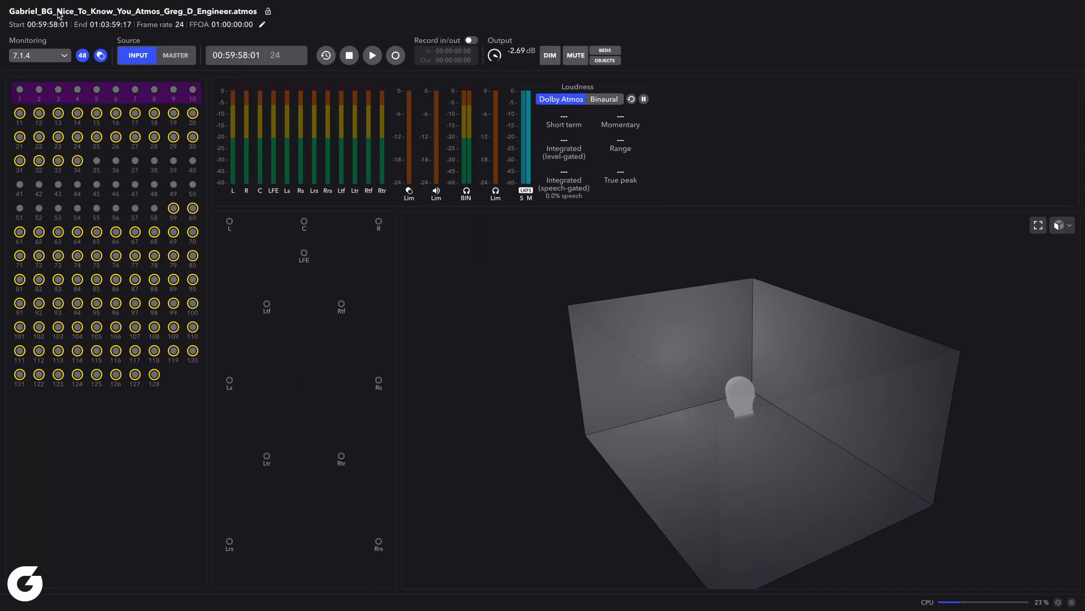
{"action": "mouse_move", "coordinate": [11, 2]}
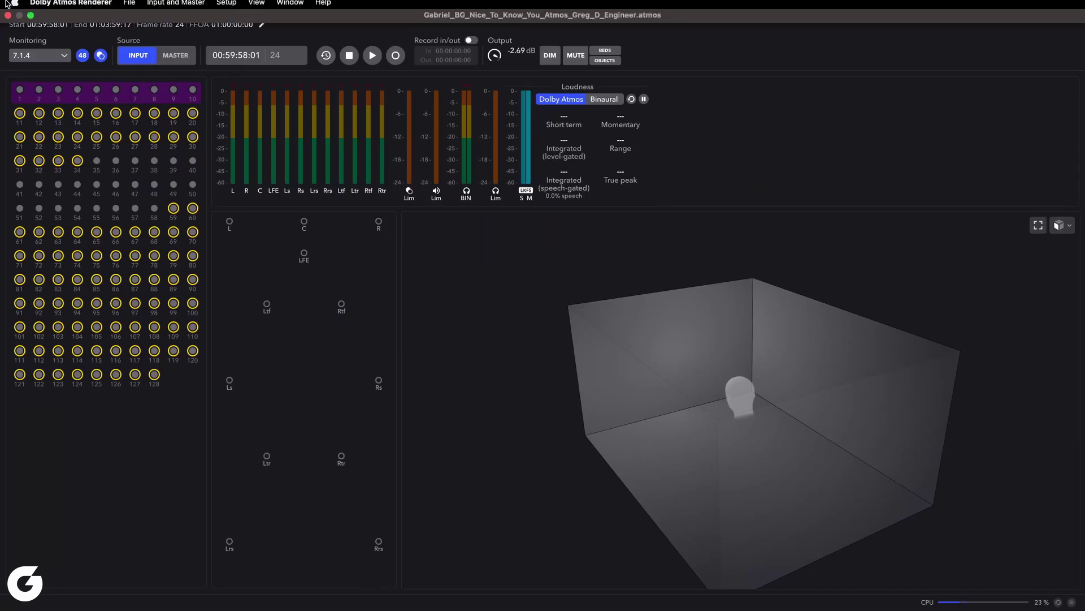
{"action": "left_click", "coordinate": [227, 6]}
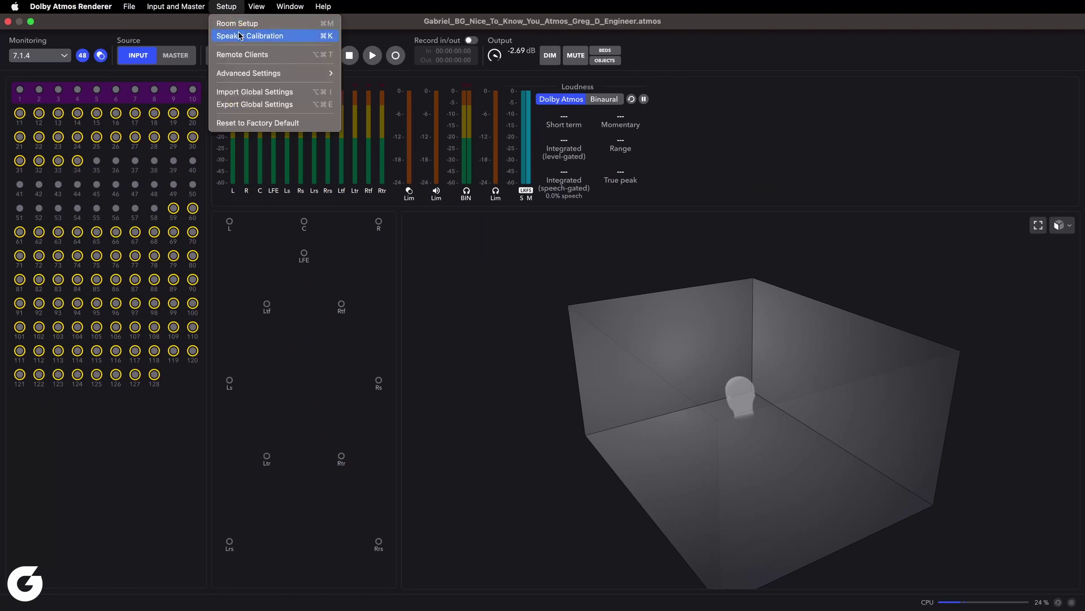
{"action": "left_click", "coordinate": [242, 35]}
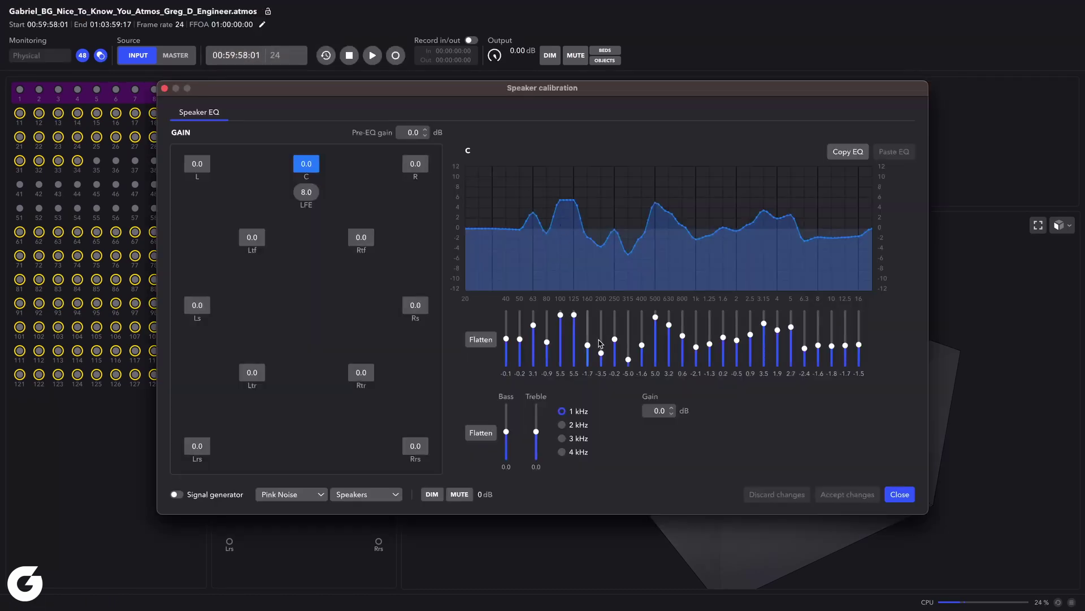
{"action": "left_click", "coordinate": [203, 162]}
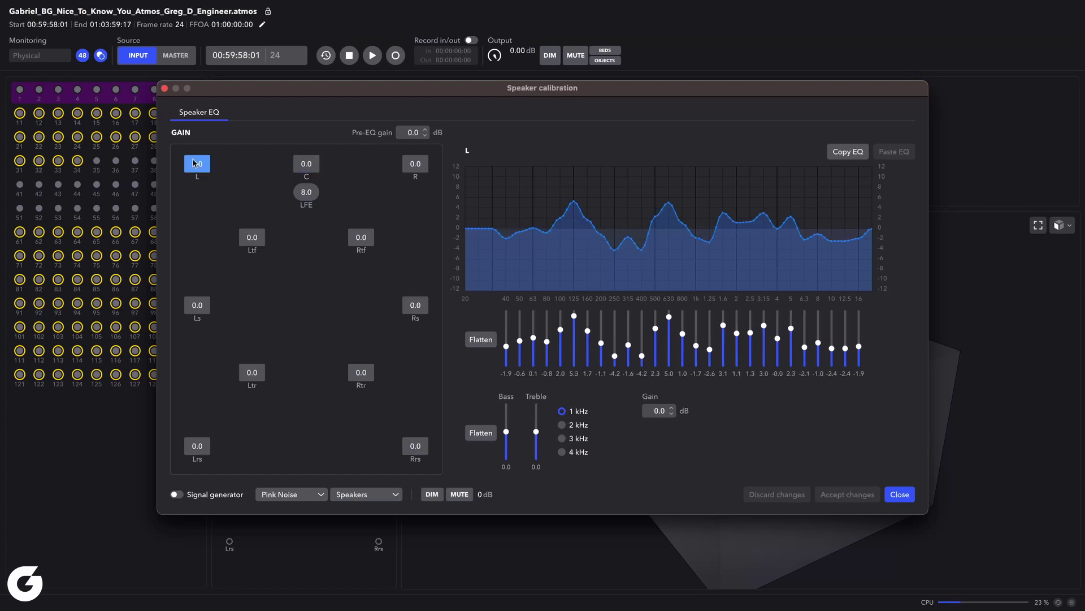
Examine the calibration EQ curves of the R, Ltf, Rtf, Ls and Rs speakers, and close Speaker calibration.
{"action": "left_click", "coordinate": [418, 165]}
{"action": "left_click", "coordinate": [256, 237]}
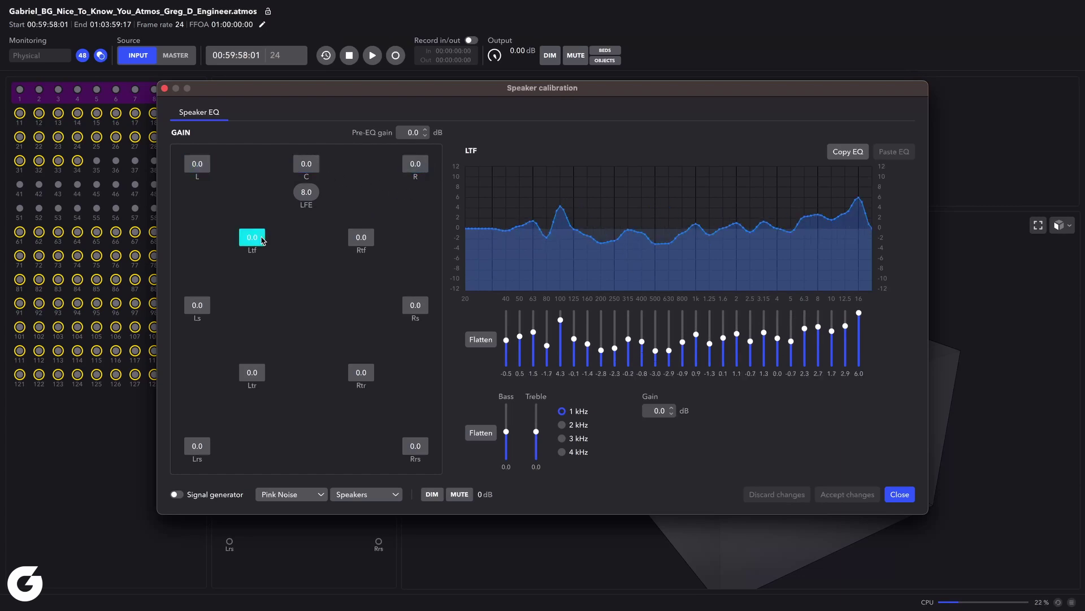
{"action": "left_click", "coordinate": [348, 238]}
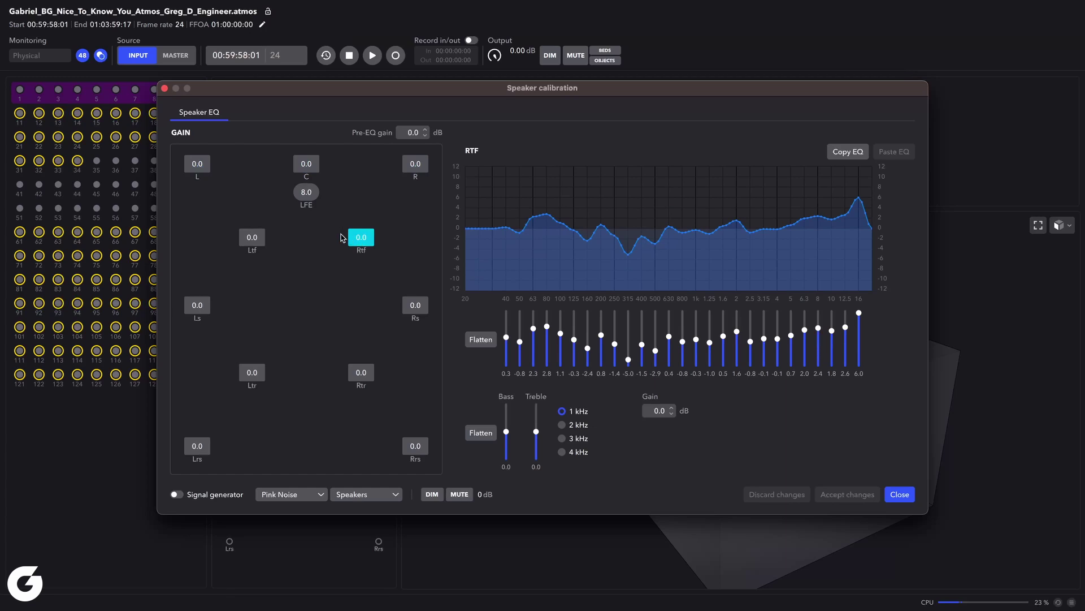
{"action": "left_click", "coordinate": [202, 306]}
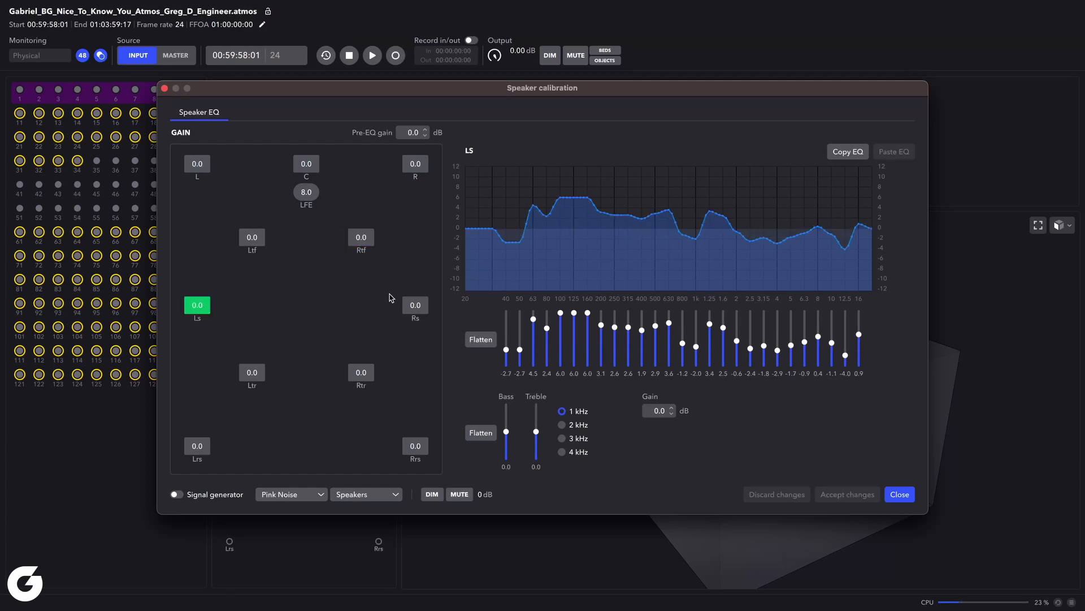
{"action": "left_click", "coordinate": [408, 304]}
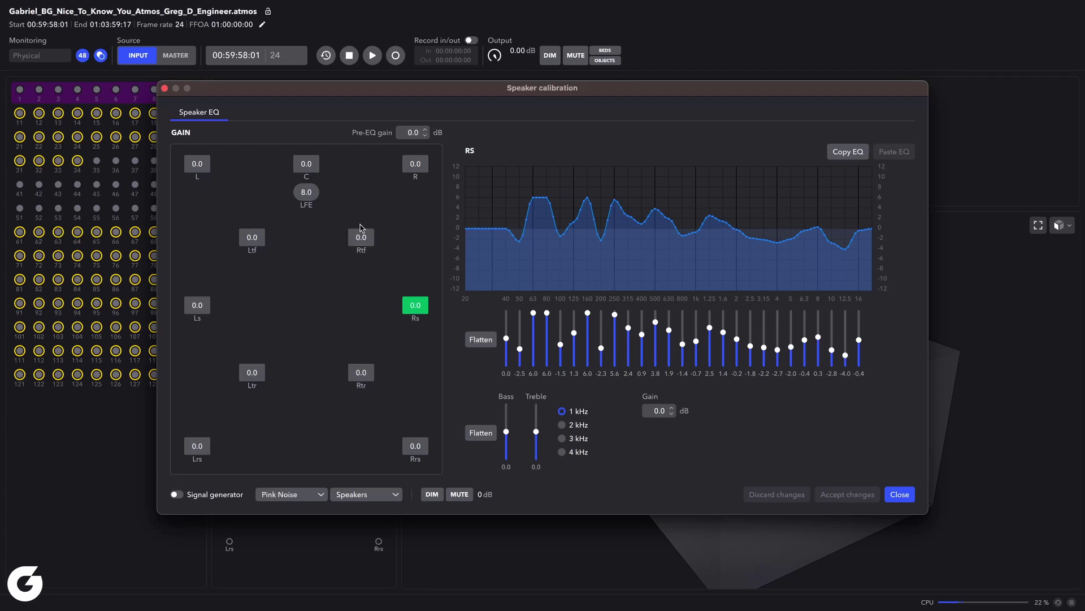
{"action": "left_click", "coordinate": [899, 494]}
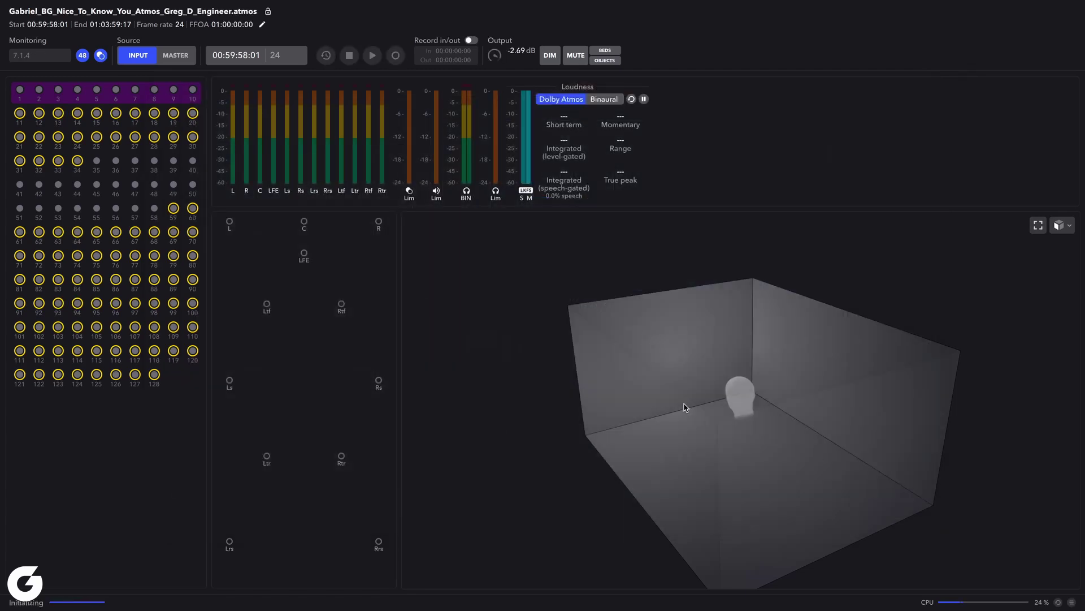
Review the individual speaker delay values in the standalone renderer's Room setup and accept the dialog.
{"action": "left_click", "coordinate": [226, 6]}
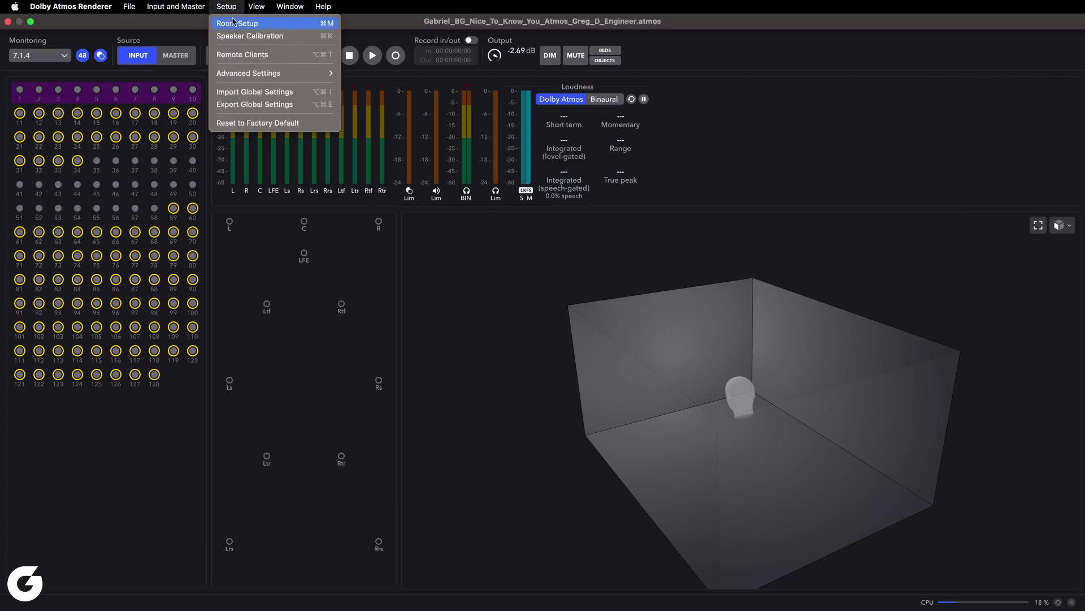
{"action": "left_click", "coordinate": [236, 23]}
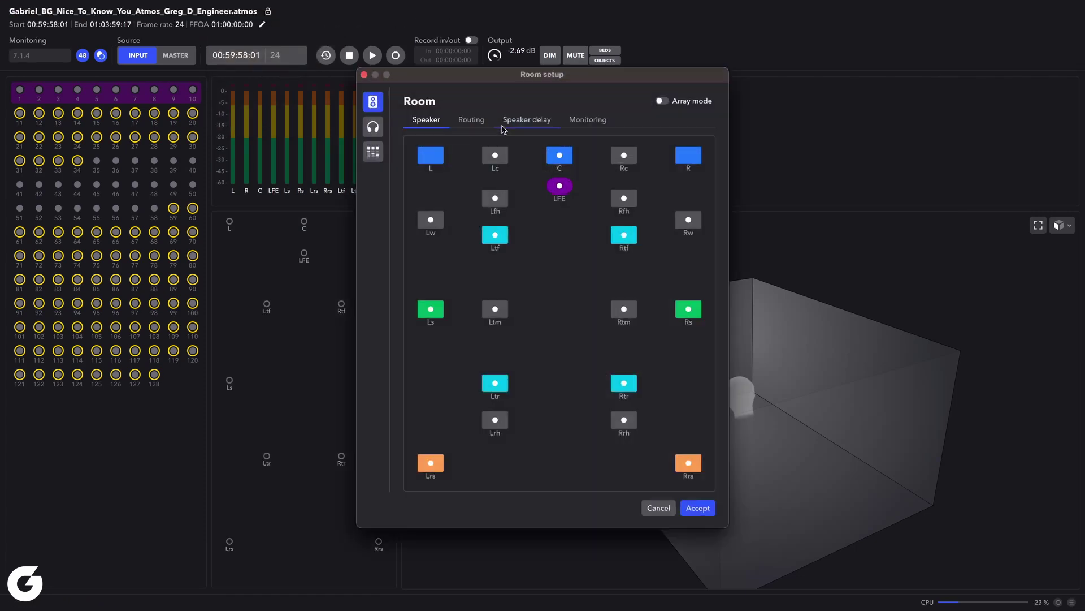
{"action": "left_click", "coordinate": [517, 121]}
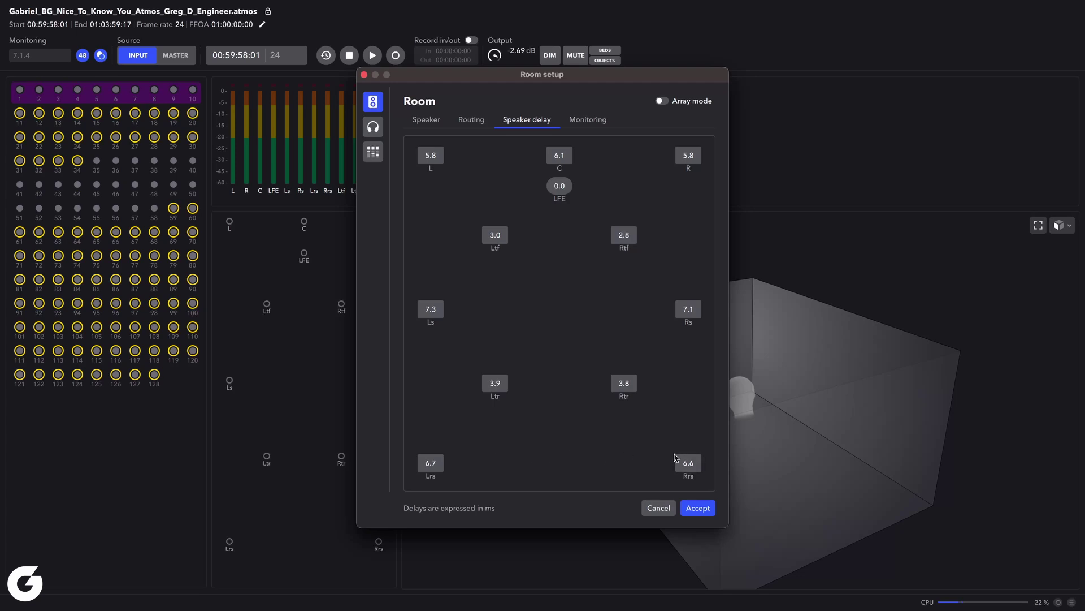
{"action": "left_click", "coordinate": [699, 508]}
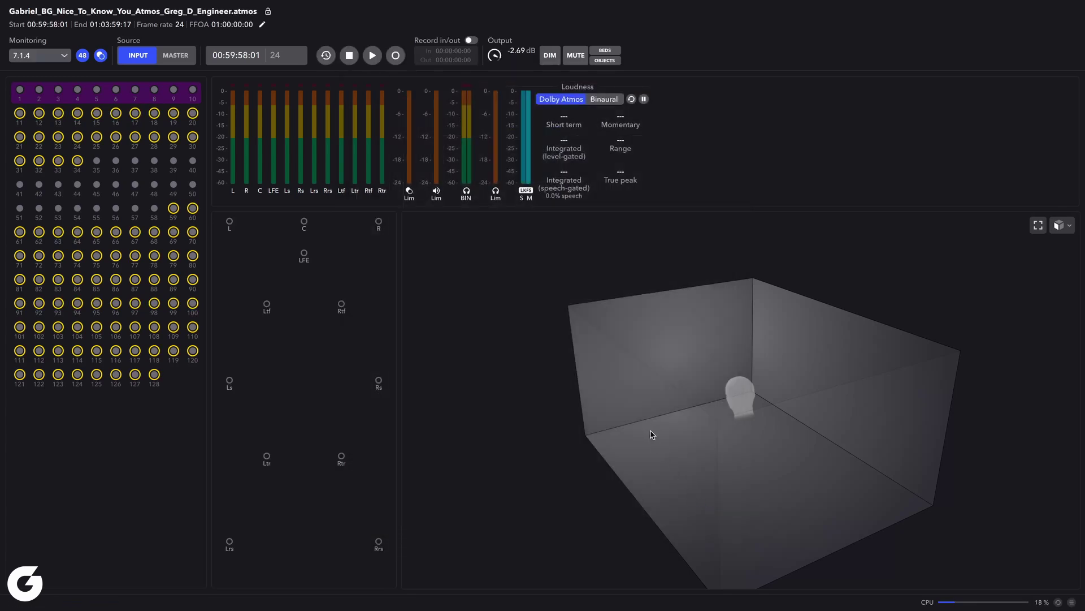
Switch to Pro Tools and insert the multichannel SoundID Reference Plugin (7.1.2) on the Master 1 track.
{"action": "mouse_move", "coordinate": [5, 3]}
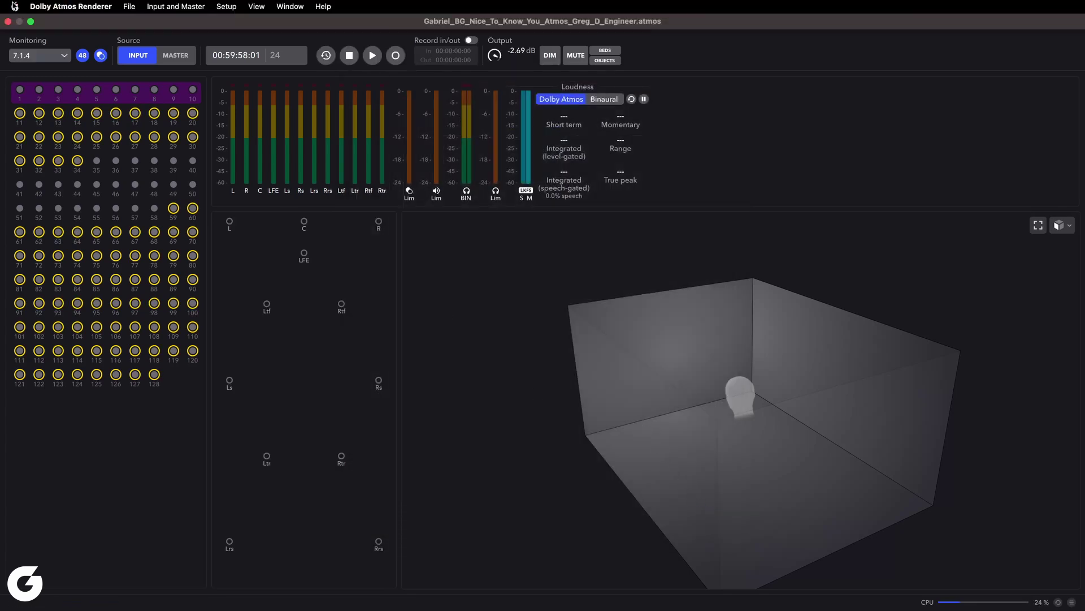
{"action": "left_click", "coordinate": [30, 23]}
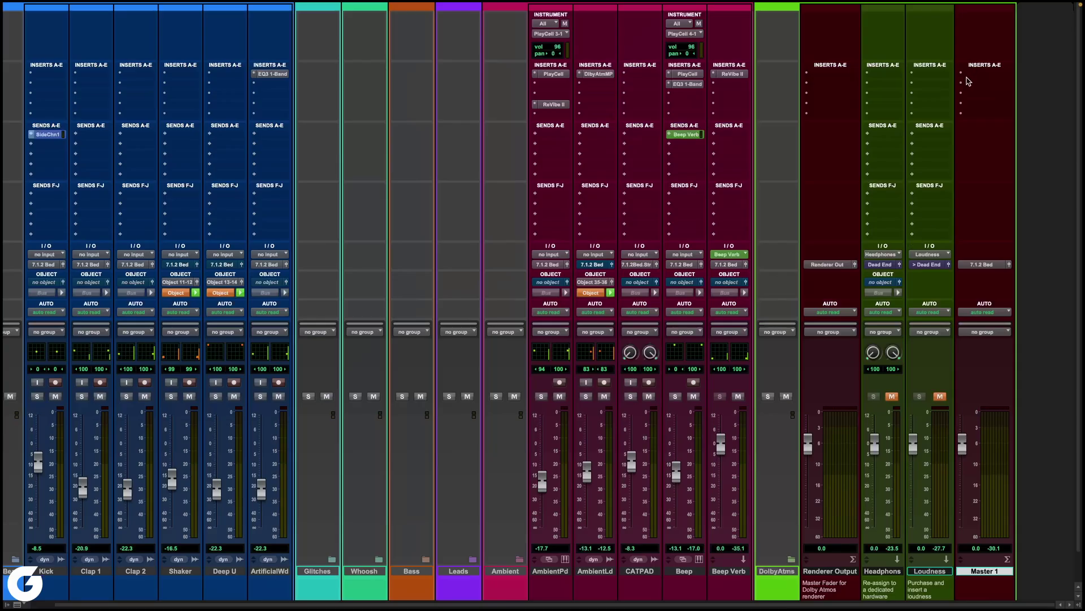
{"action": "left_click", "coordinate": [970, 79]}
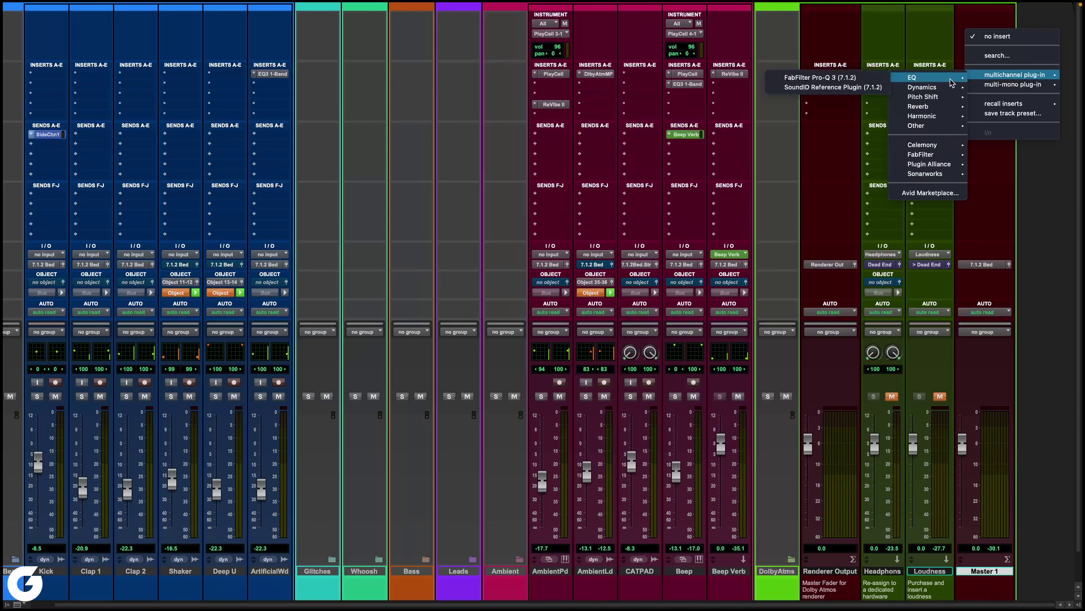
{"action": "left_click", "coordinate": [873, 89]}
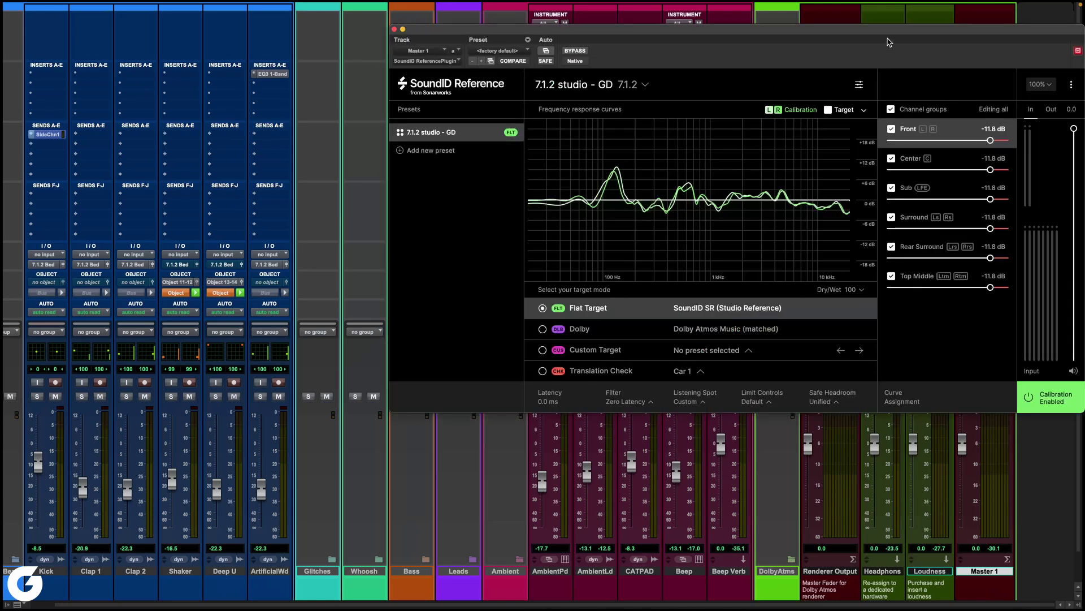
Reposition the SoundID Reference window over the mixer and toggle its calibration off and back on.
{"action": "left_click_drag", "start_coordinate": [853, 37], "coordinate": [705, 105]}
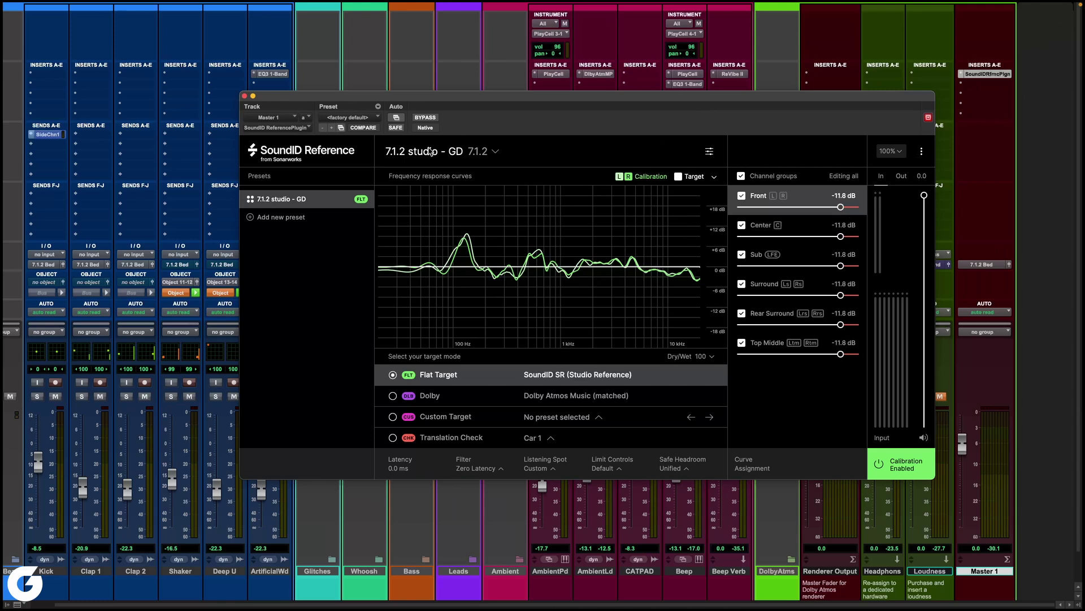
{"action": "left_click", "coordinate": [891, 471]}
{"action": "left_click", "coordinate": [891, 471]}
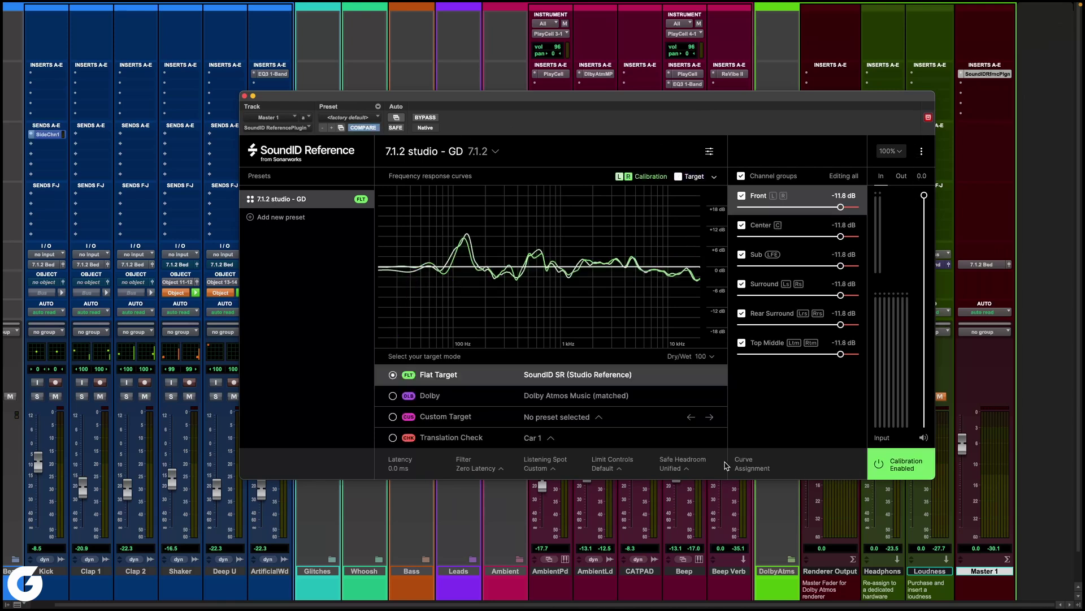